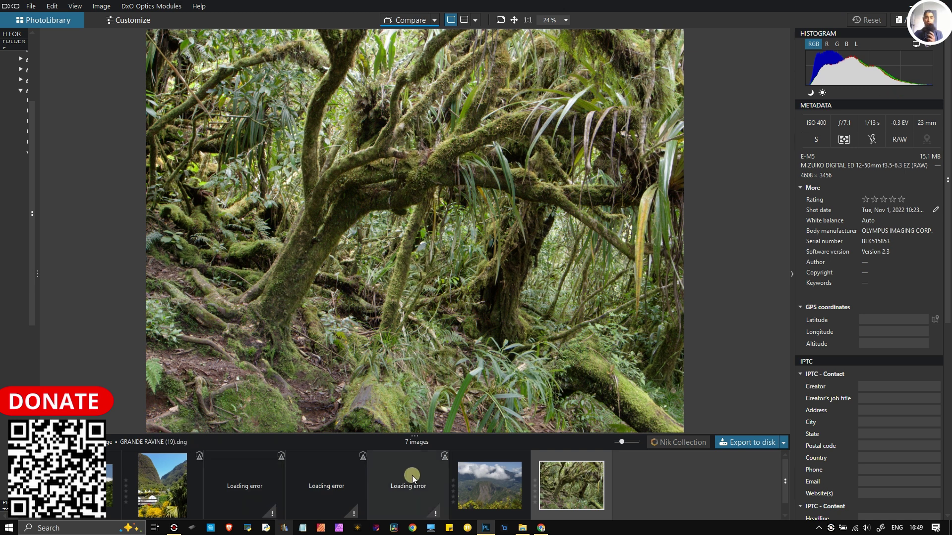
# - Select the mountain photo TROU DE FER CASCADE LA REUNION 974 NOV 22 (2).ORF and open it for customizing
pyautogui.click(484, 491)
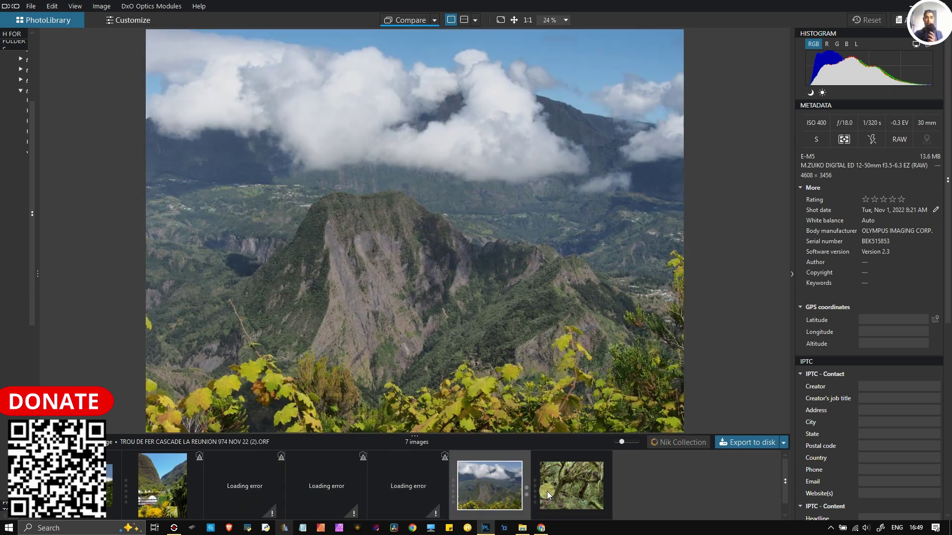
pyautogui.click(550, 500)
pyautogui.click(494, 496)
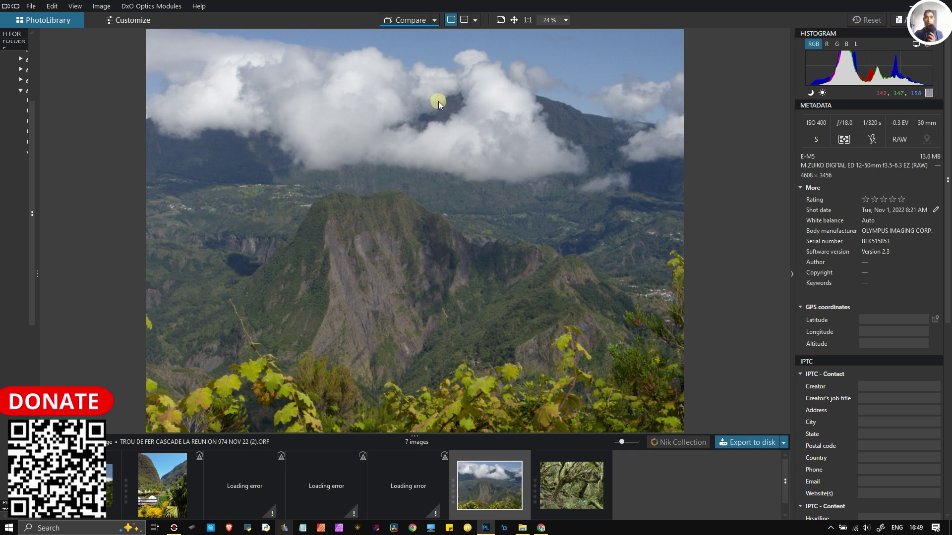
pyautogui.click(127, 21)
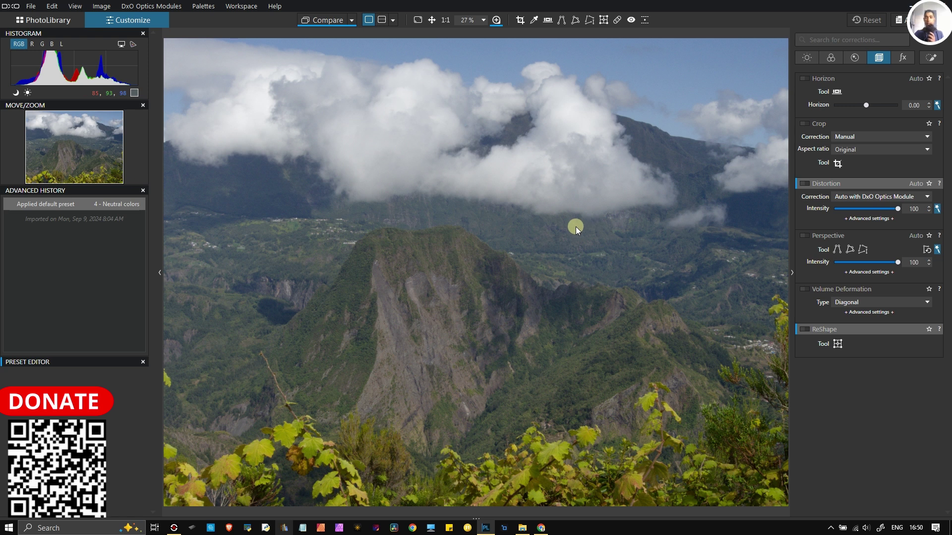
# - Add a Hue Mask local adjustment sampled from the blue sky above the clouds
pyautogui.click(931, 57)
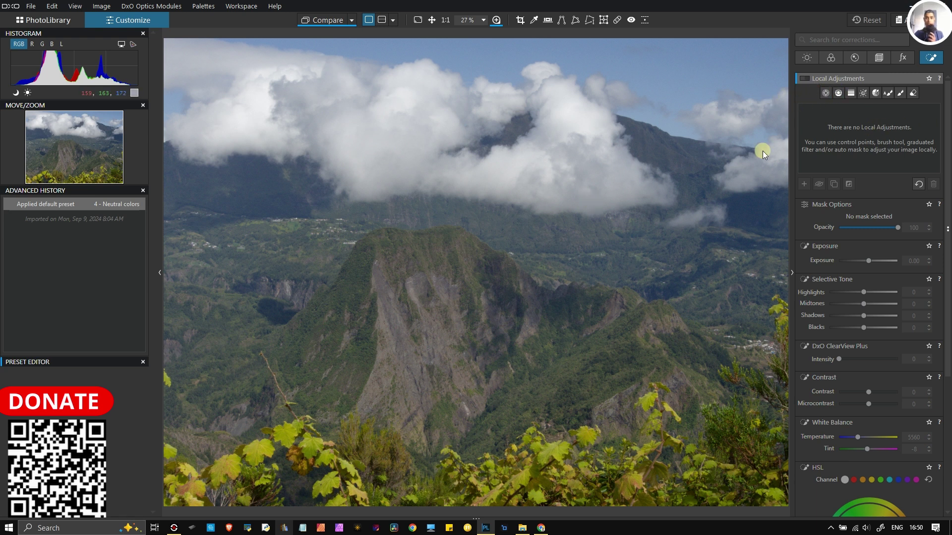
pyautogui.click(823, 94)
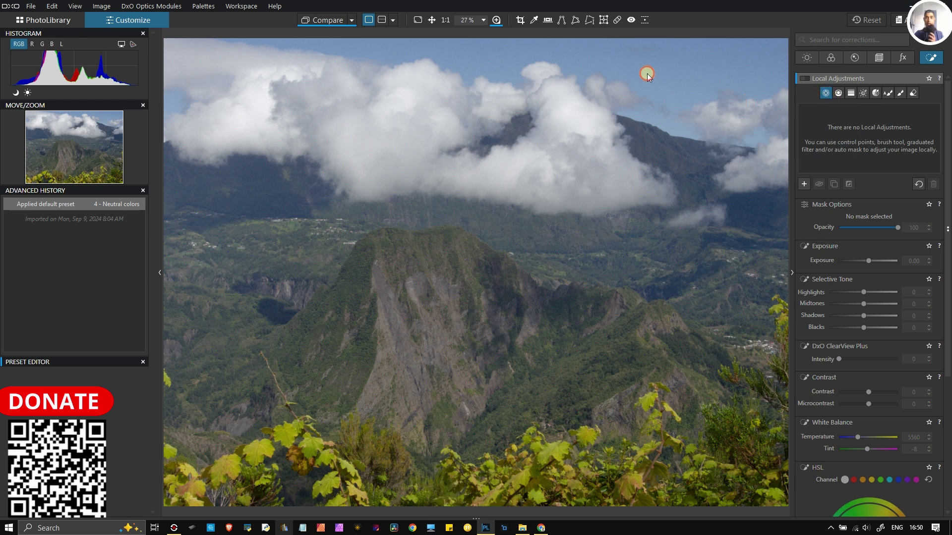
pyautogui.click(825, 92)
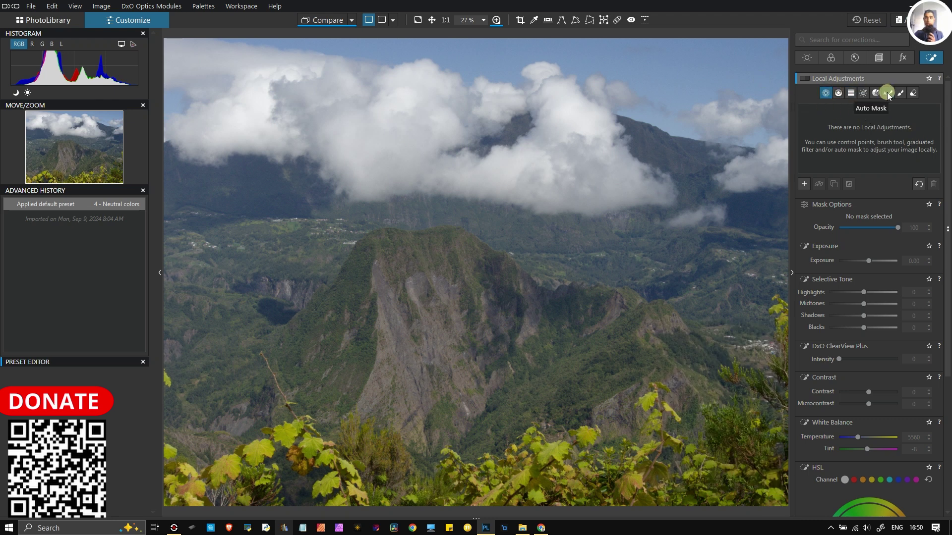
pyautogui.click(871, 92)
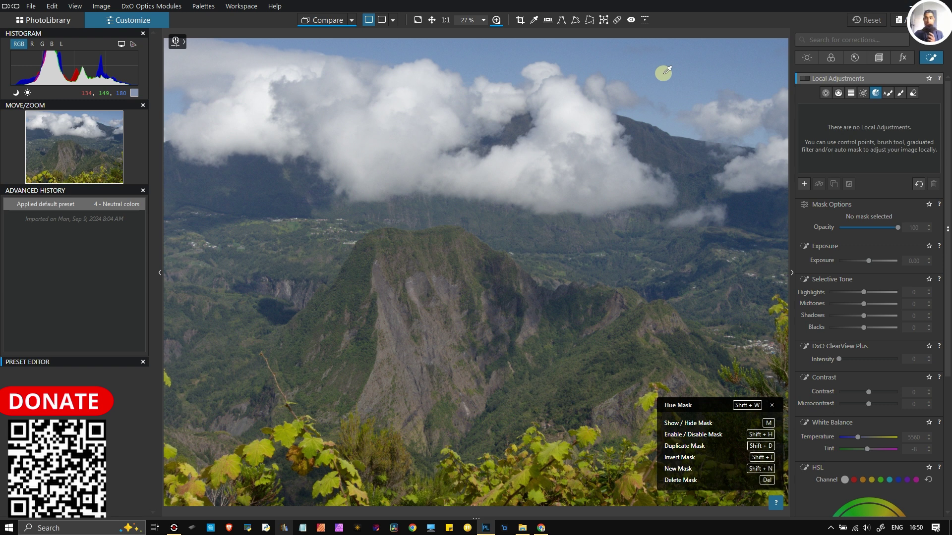
pyautogui.click(667, 69)
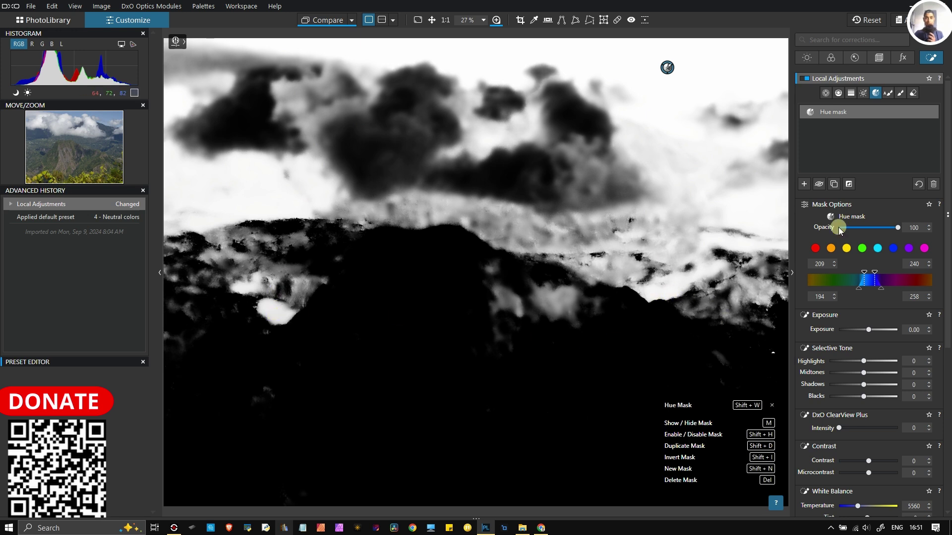
# - Examine the sky hue mask's coverage against the unmasked photo, including the dark shadow beside the mountain
pyautogui.click(668, 70)
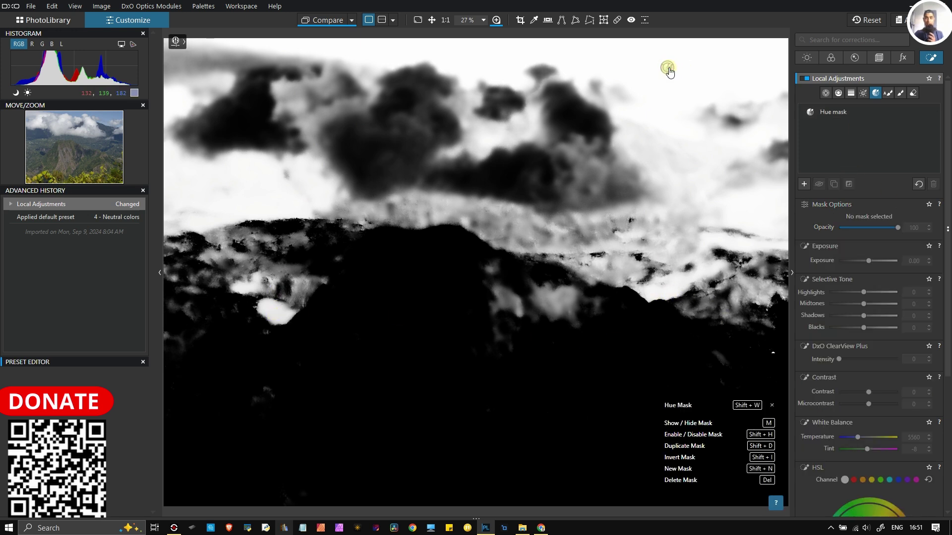
pyautogui.click(668, 68)
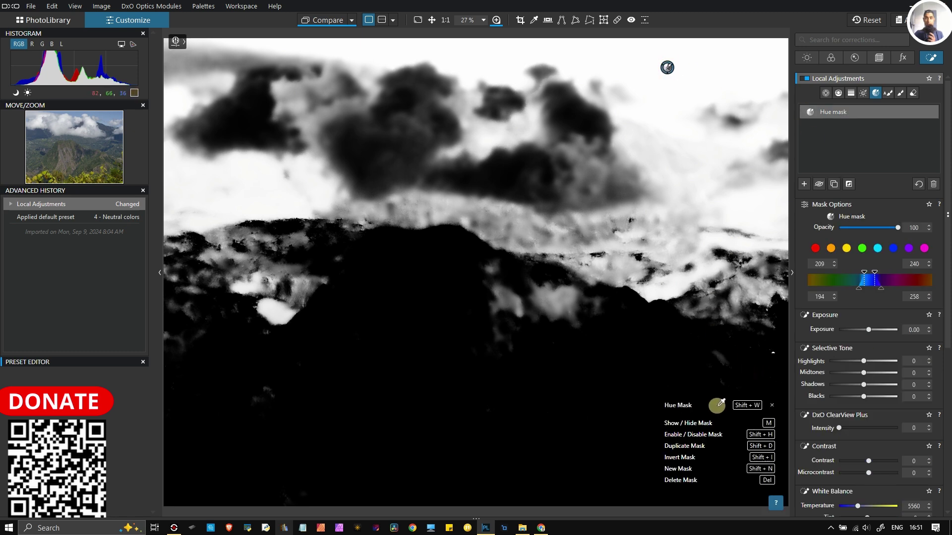
pyautogui.click(877, 94)
pyautogui.click(877, 94)
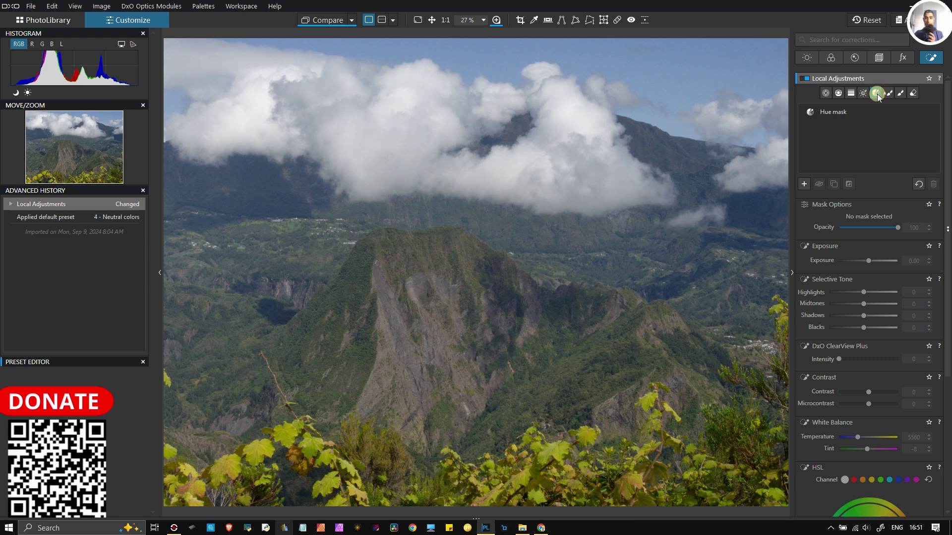
pyautogui.click(877, 94)
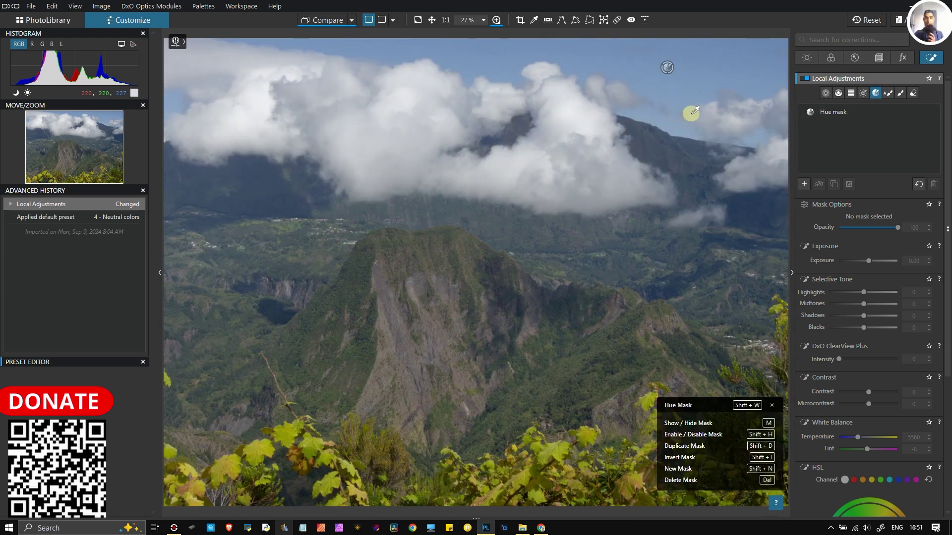
pyautogui.click(670, 78)
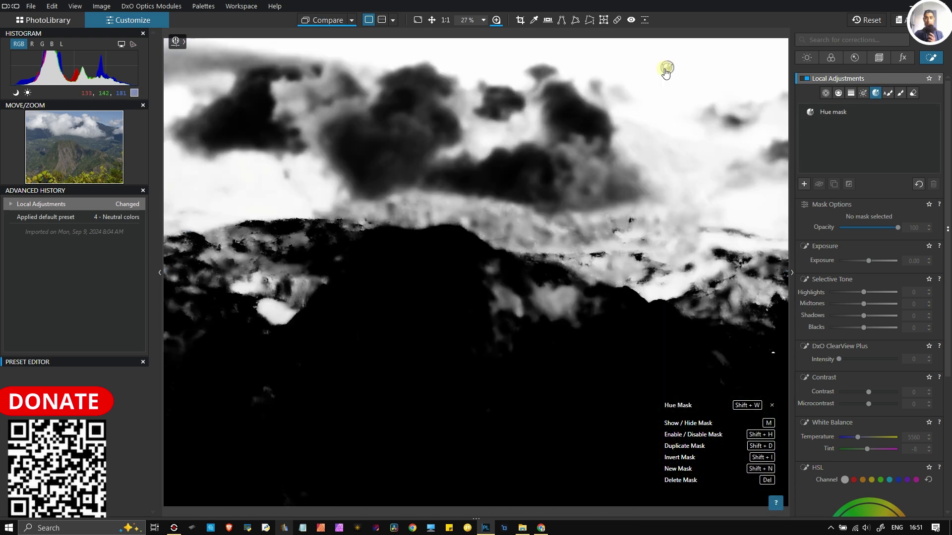
pyautogui.click(668, 68)
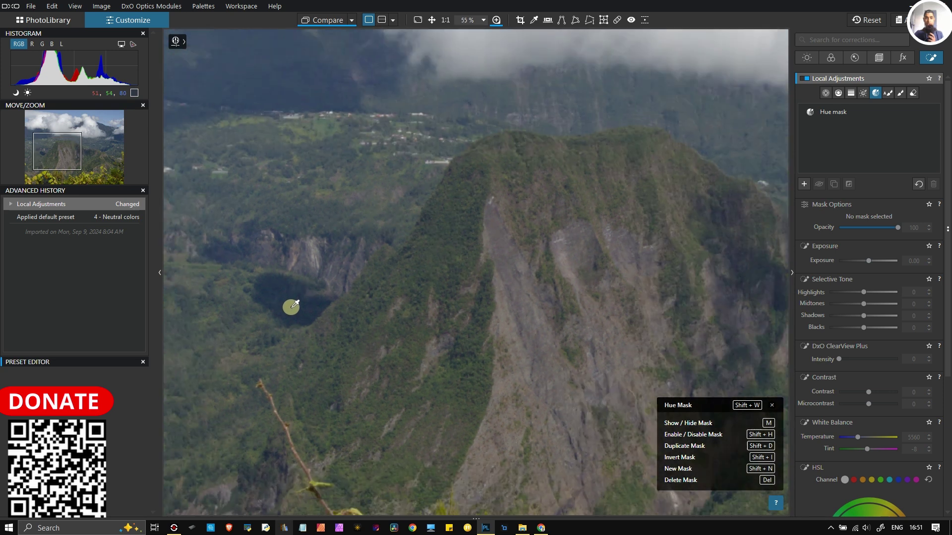
pyautogui.scroll(-1, 295, 300)
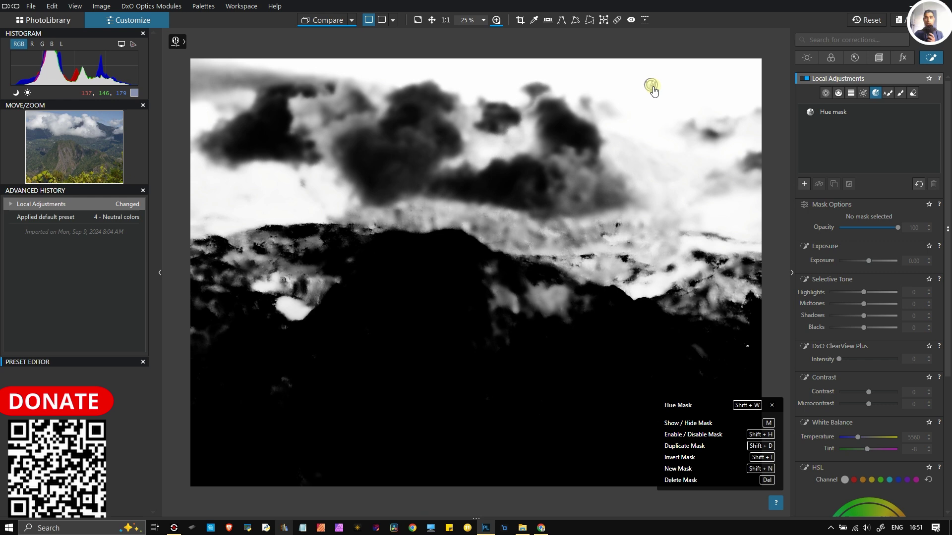
# - Move the hue mask's sampling point slightly higher in the blue sky
pyautogui.click(651, 85)
pyautogui.moveTo(652, 86); pyautogui.dragTo(666, 71)
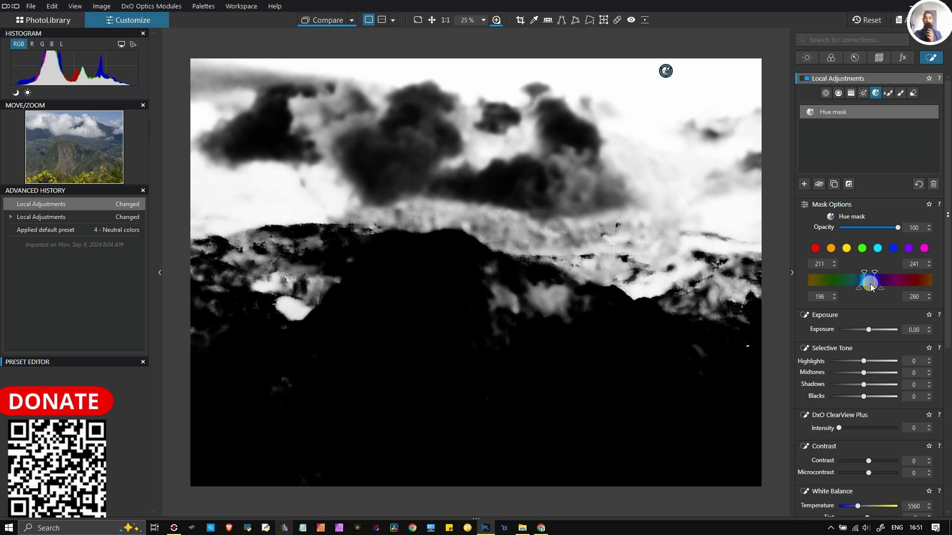
pyautogui.rightClick(656, 397)
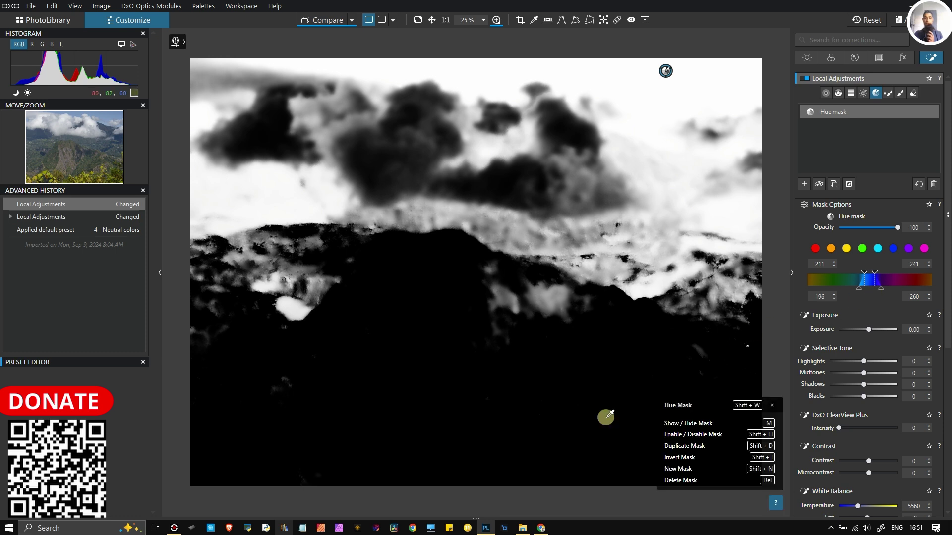
# - Switch to DaVinci Resolve and open the Smartphone project, accepting the project version upgrade
pyautogui.click(392, 529)
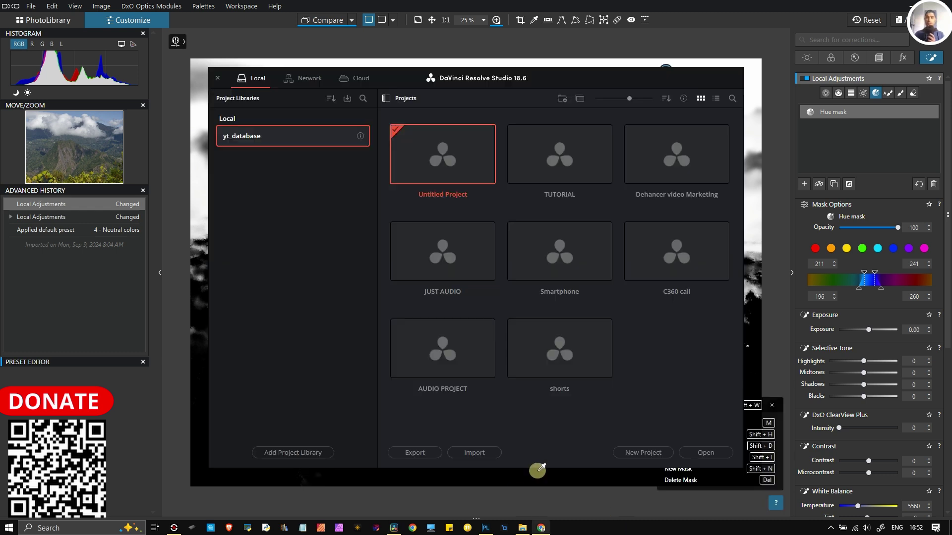
pyautogui.doubleClick(556, 254)
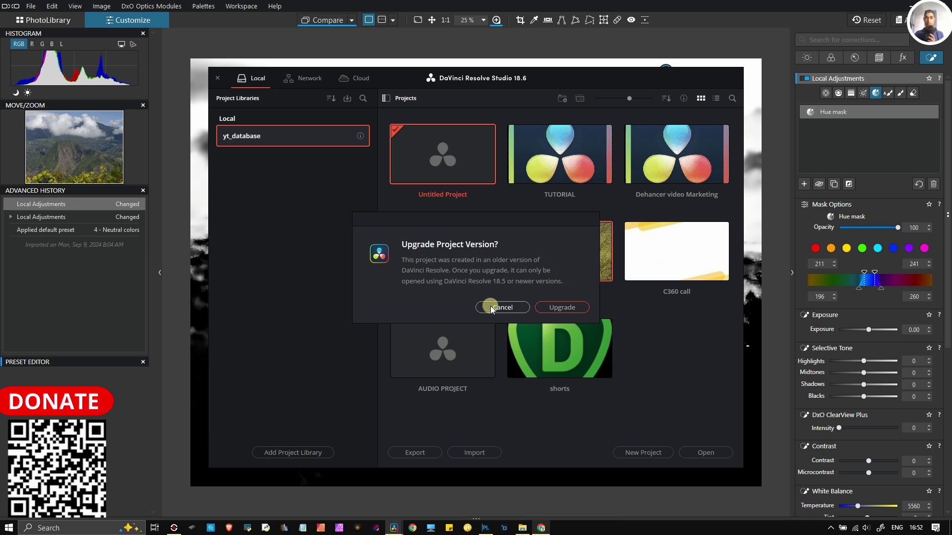
pyautogui.click(502, 308)
pyautogui.doubleClick(559, 260)
pyautogui.click(556, 306)
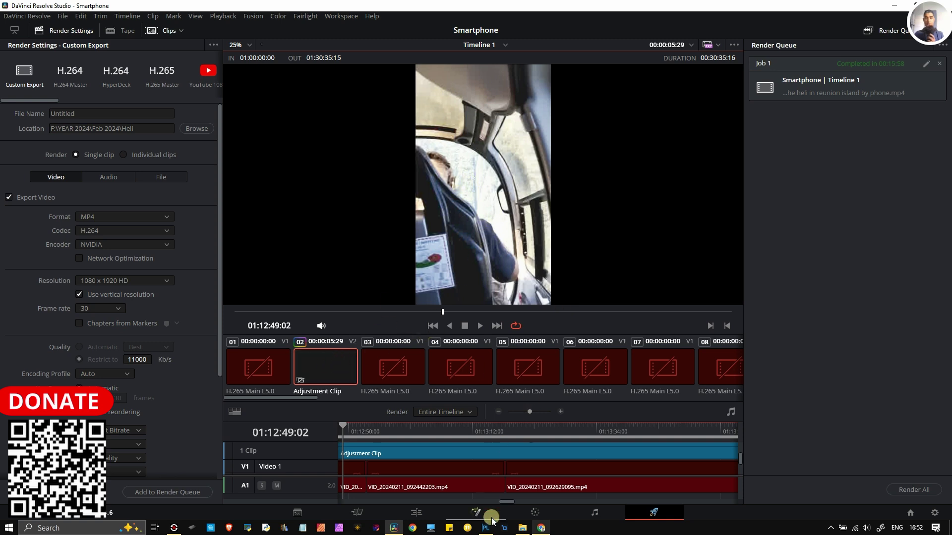
# - On the Color page, sample the blue sky with the HSL Qualifier in the frame at 01:15:12:07, using a wider viewer
pyautogui.click(533, 516)
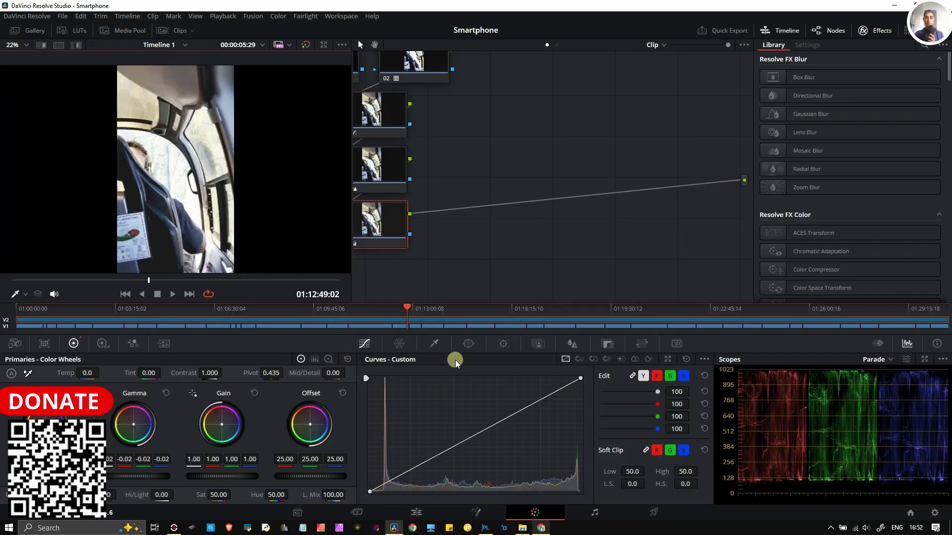
pyautogui.click(433, 343)
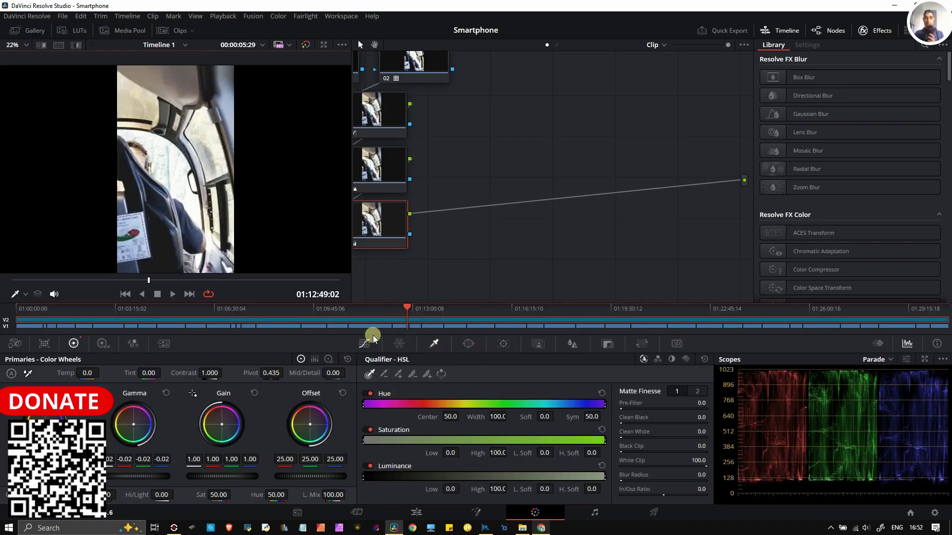
pyautogui.moveTo(134, 281); pyautogui.dragTo(174, 282)
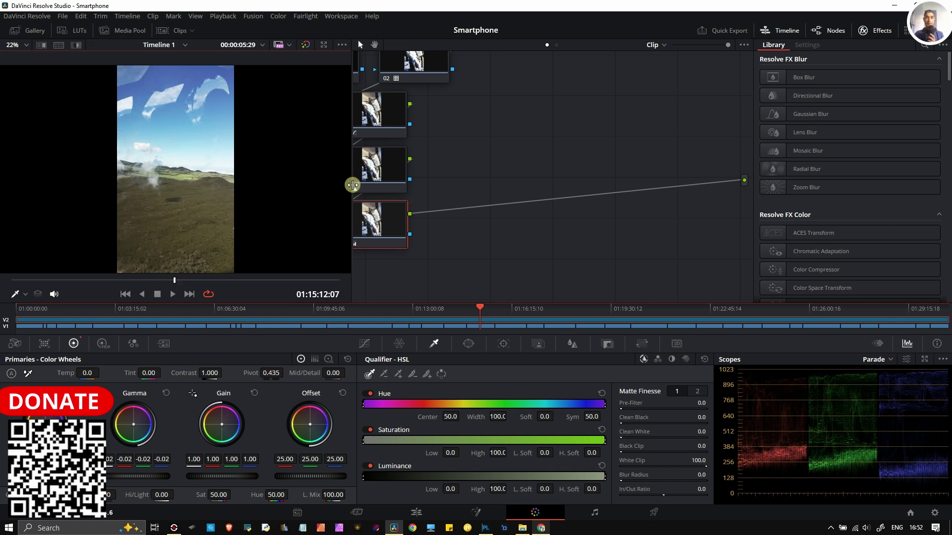
pyautogui.moveTo(361, 185); pyautogui.dragTo(699, 211)
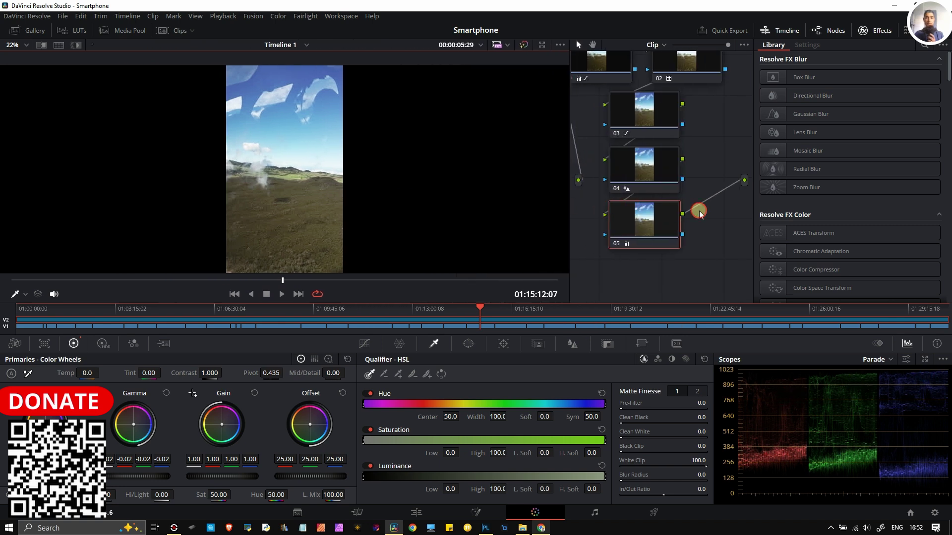
pyautogui.click(287, 78)
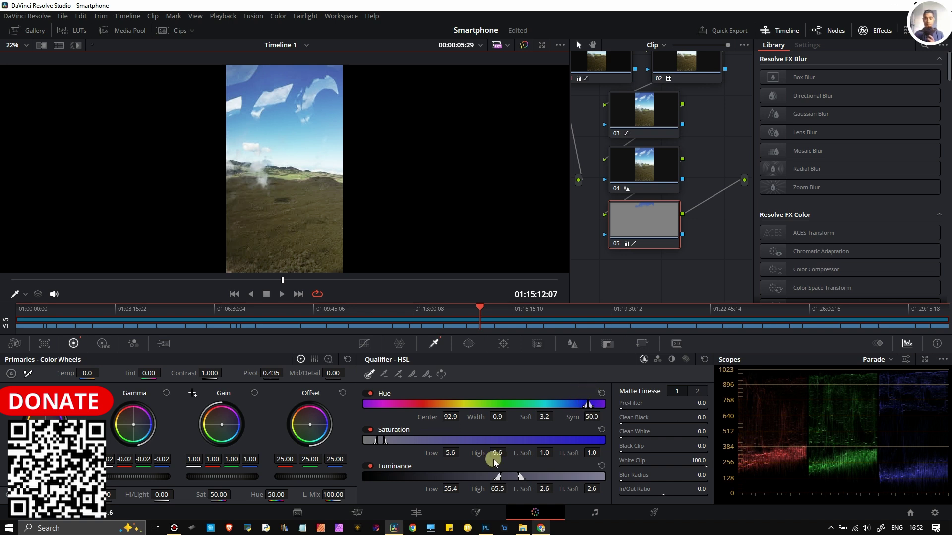
# - Check the hue range in DxO PhotoLab, return to DaVinci Resolve and set the qualifier's hue width to 3.2 and softness to 6.4
pyautogui.click(485, 528)
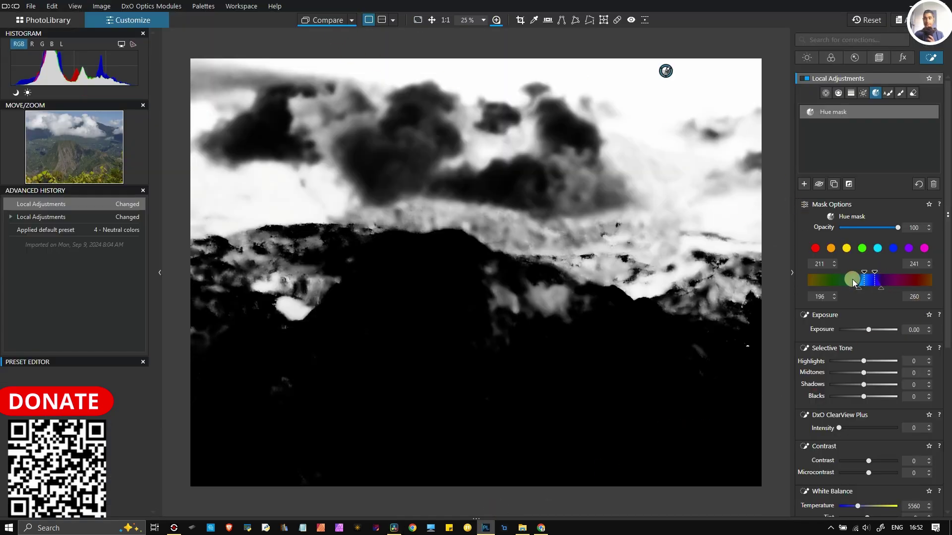
pyautogui.click(397, 528)
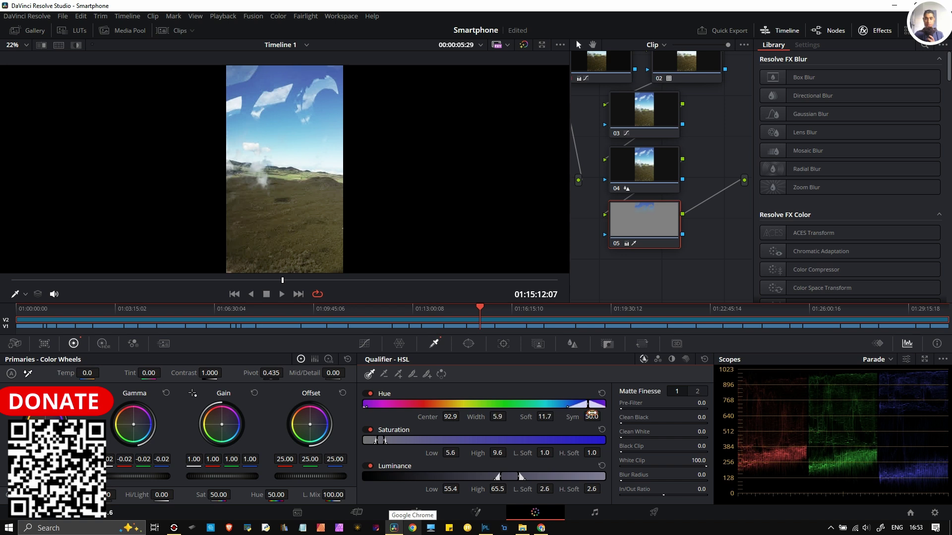
pyautogui.moveTo(592, 414); pyautogui.dragTo(586, 410)
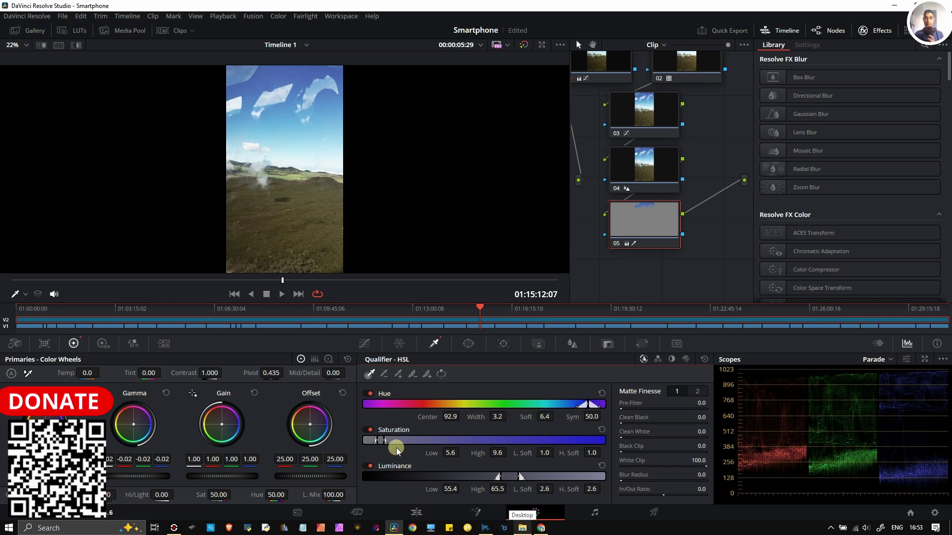
# - Shift the sky qualifier's saturation range to 87.7–91.8 and its luminance range to 55.0–65.1
pyautogui.moveTo(380, 442); pyautogui.dragTo(544, 452)
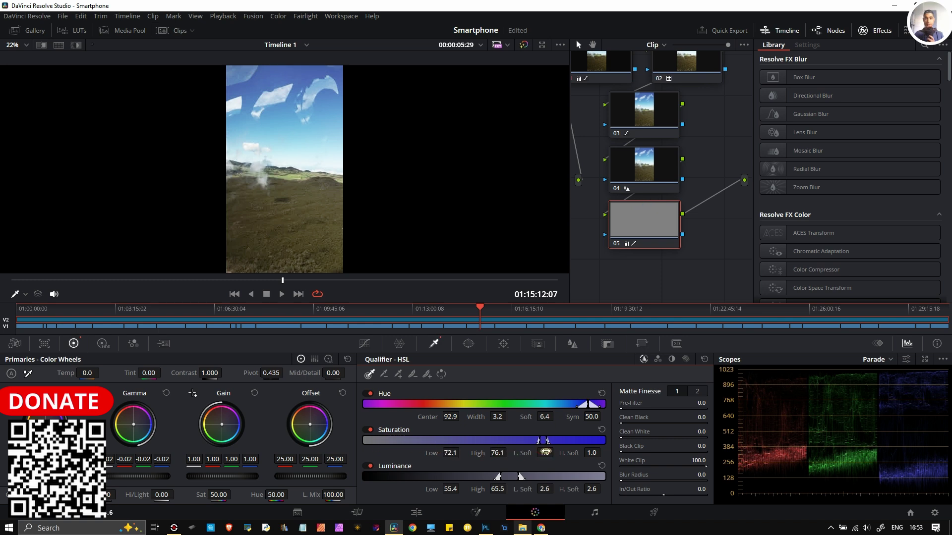
pyautogui.moveTo(544, 440); pyautogui.dragTo(576, 443)
pyautogui.moveTo(507, 476)
pyautogui.mouseDown()
pyautogui.moveTo(586, 482)
pyautogui.moveTo(481, 479)
pyautogui.moveTo(506, 479)
pyautogui.mouseUp()
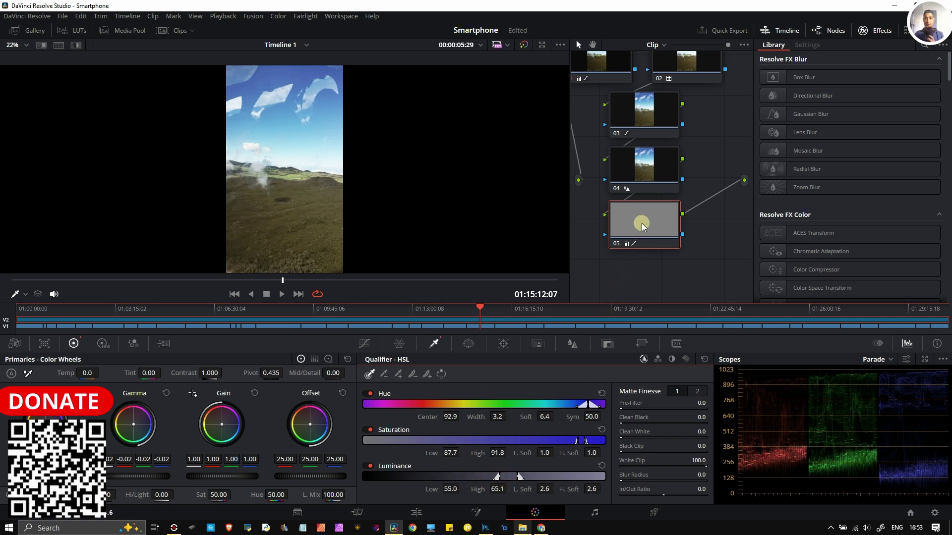
# - Reset the HSL Qualifier and sample the blue sky again at the frame's upper edge
pyautogui.click(704, 359)
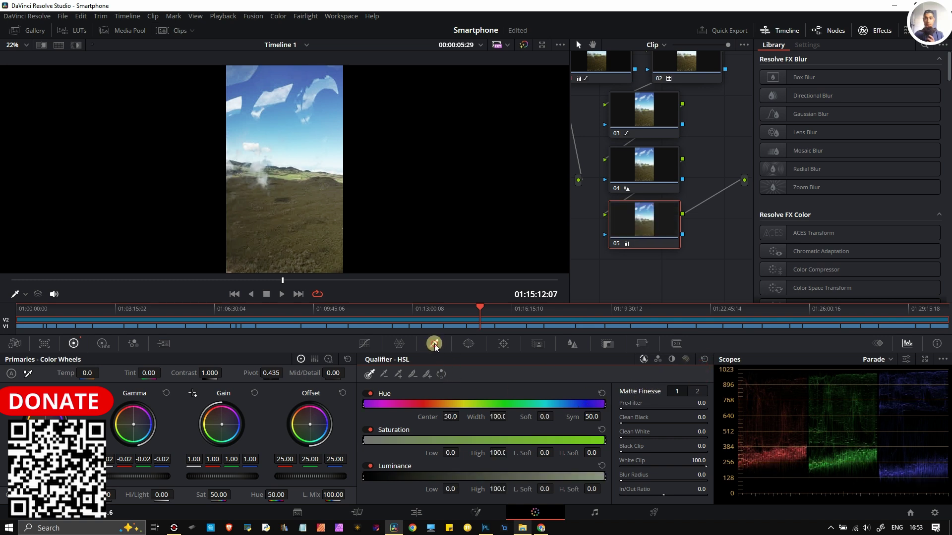
pyautogui.click(270, 67)
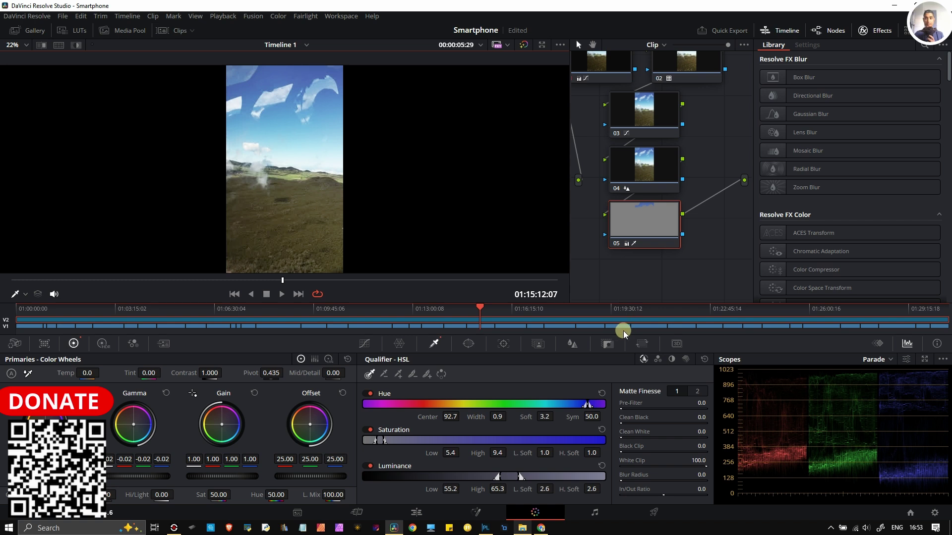
pyautogui.moveTo(647, 213); pyautogui.dragTo(674, 247)
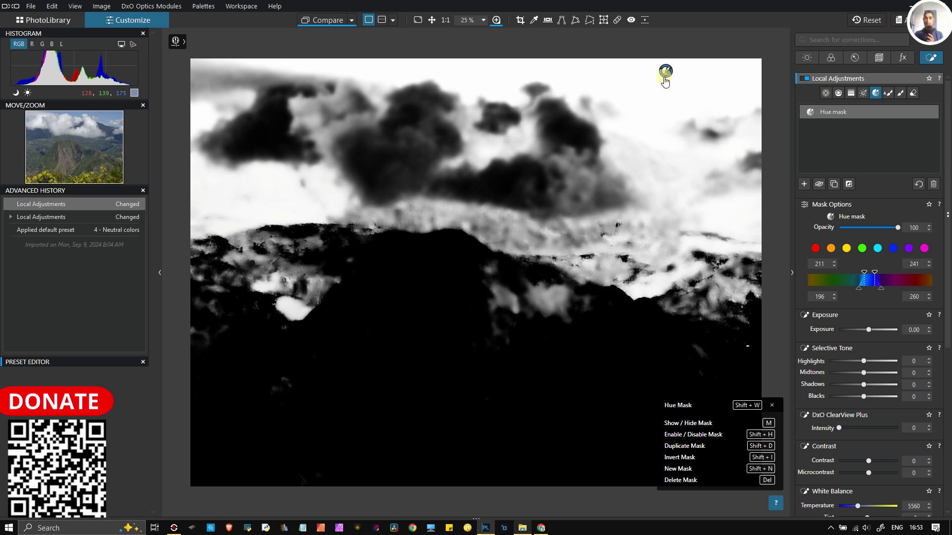
# - Narrow the sky hue mask to an inner range of 219–235 and outer limits of 210–254
pyautogui.moveTo(859, 288)
pyautogui.mouseDown()
pyautogui.moveTo(845, 287)
pyautogui.moveTo(861, 291)
pyautogui.moveTo(865, 274)
pyautogui.mouseUp()
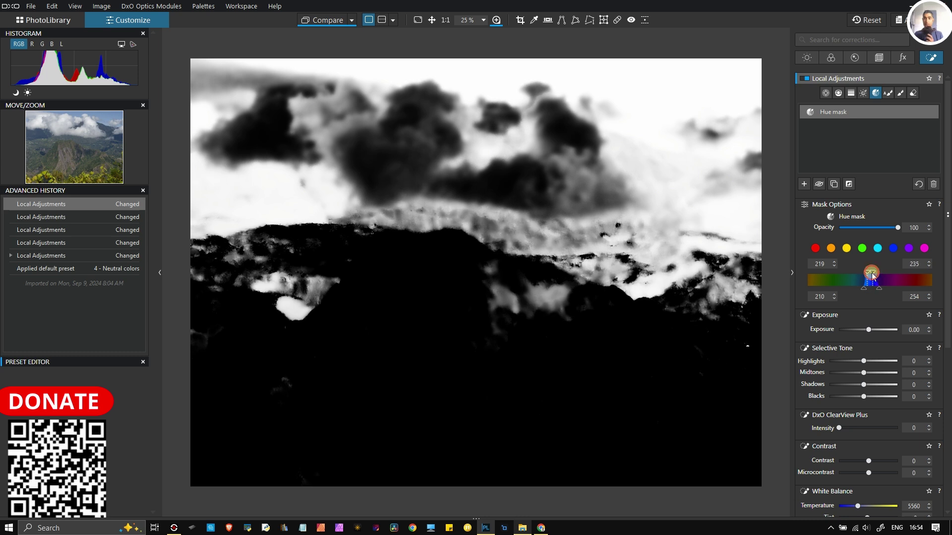
pyautogui.moveTo(872, 275); pyautogui.dragTo(871, 276)
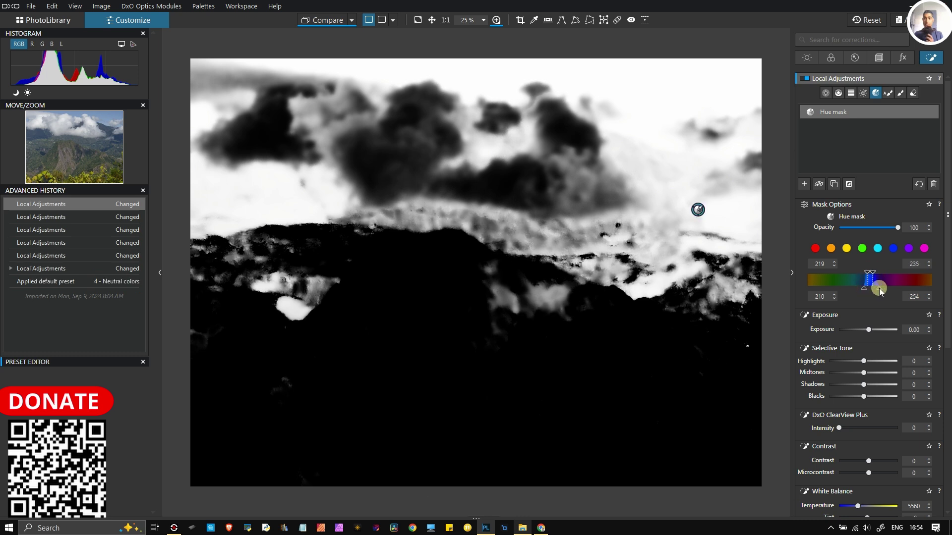
# - Shift the hue mask's range and move its sample point up to the blue sky near the photo's upper edge
pyautogui.moveTo(876, 291); pyautogui.dragTo(869, 284)
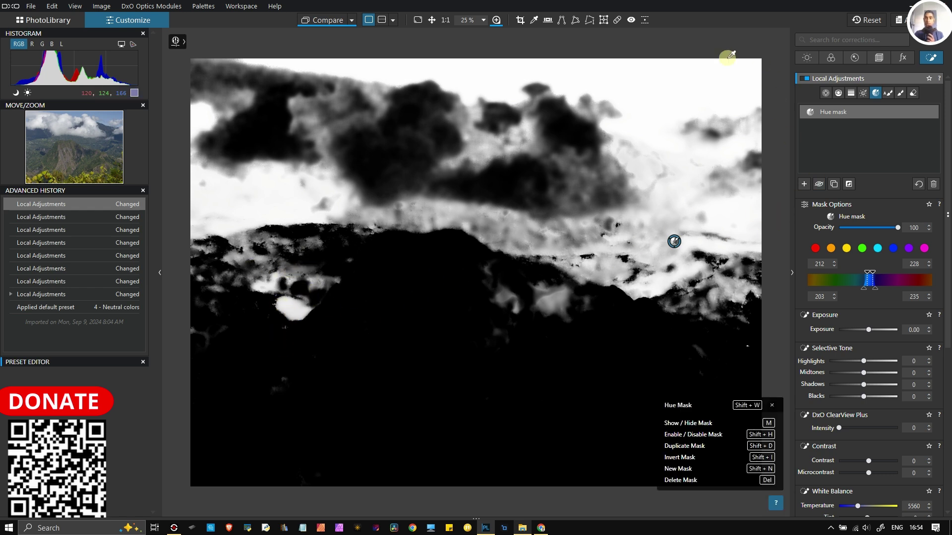
pyautogui.moveTo(676, 247); pyautogui.dragTo(669, 94)
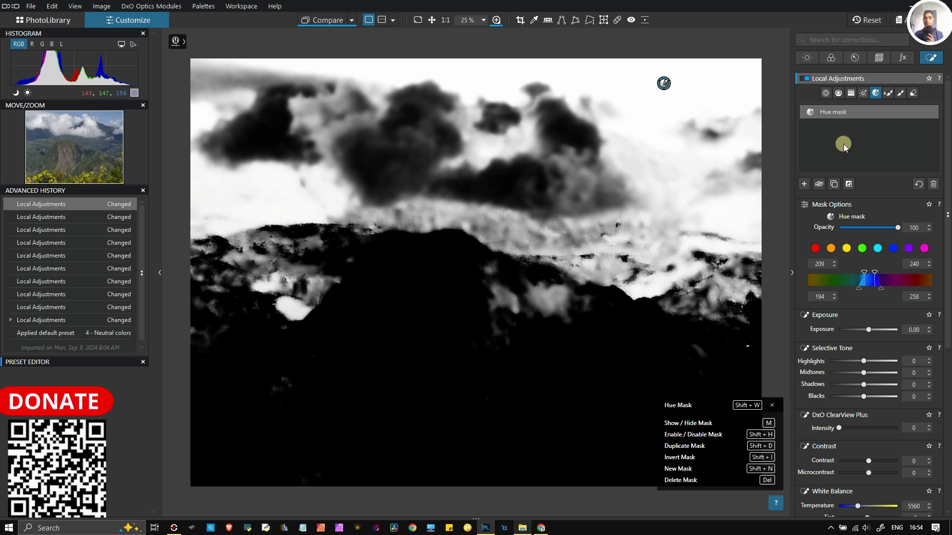
pyautogui.click(876, 93)
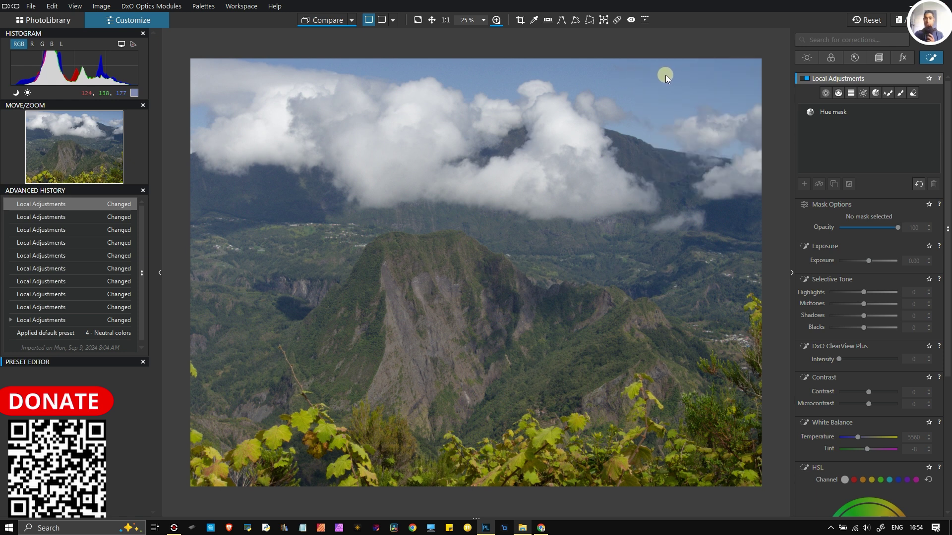
pyautogui.click(880, 95)
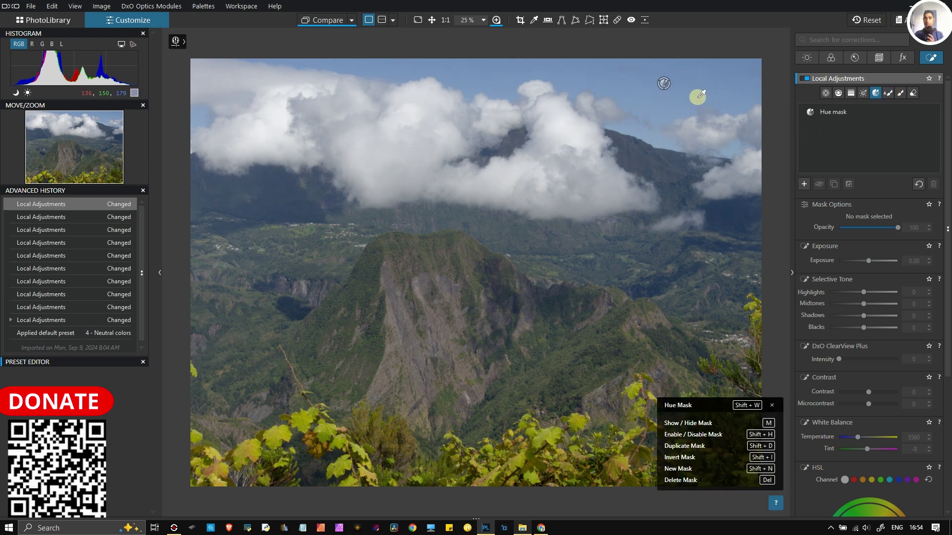
pyautogui.click(667, 88)
pyautogui.click(868, 261)
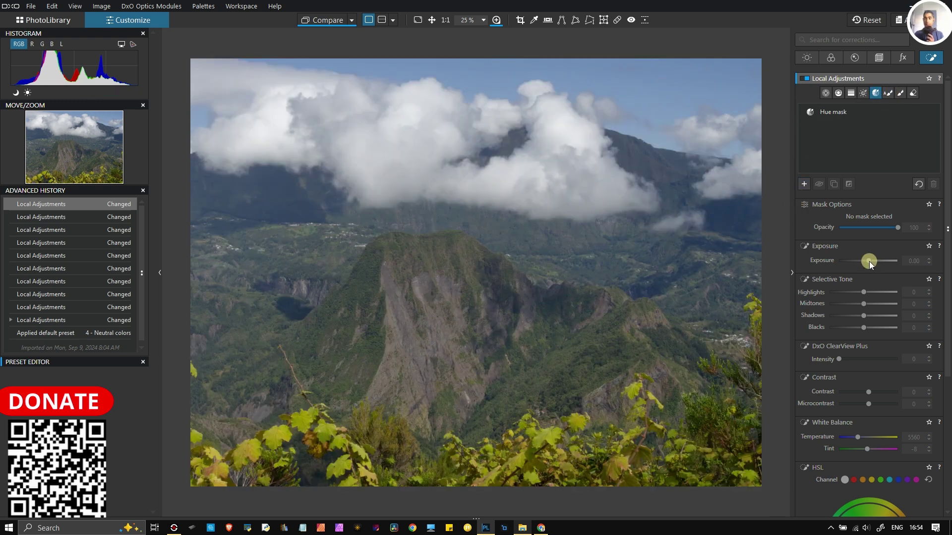
pyautogui.scroll(-1, 882, 257)
pyautogui.scroll(1, 872, 272)
# - Reselect the sky hue mask and set its inner range to 222–240 and outer limits to 214–265
pyautogui.click(875, 93)
pyautogui.click(667, 85)
pyautogui.click(865, 288)
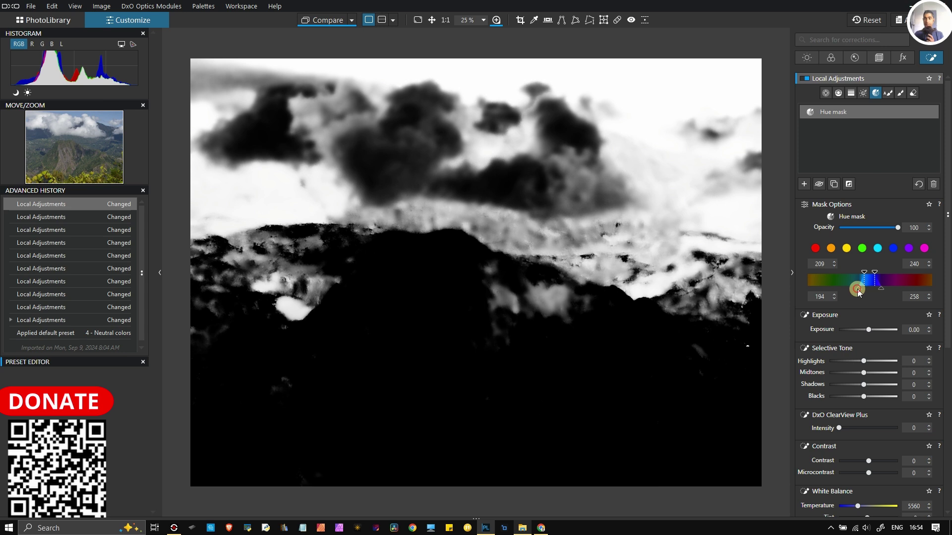
pyautogui.click(881, 288)
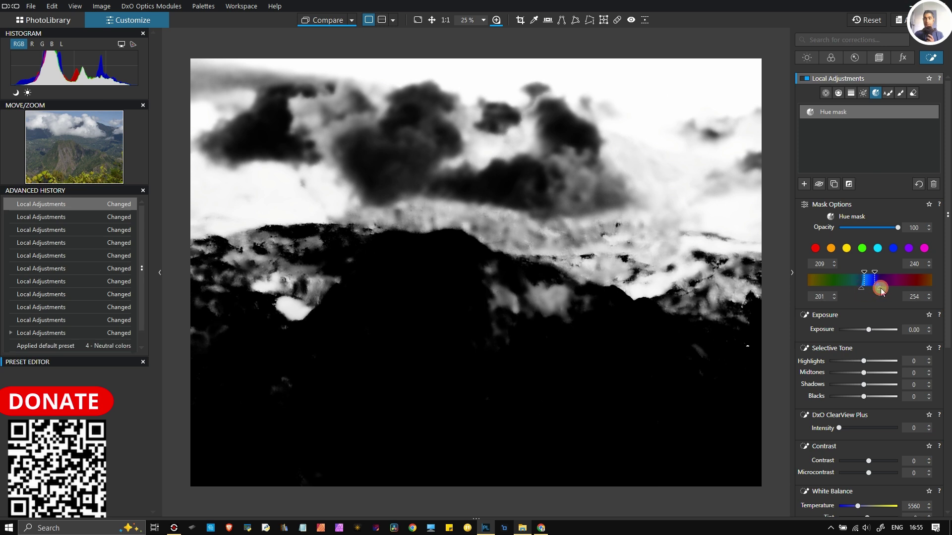
pyautogui.moveTo(862, 272); pyautogui.dragTo(869, 280)
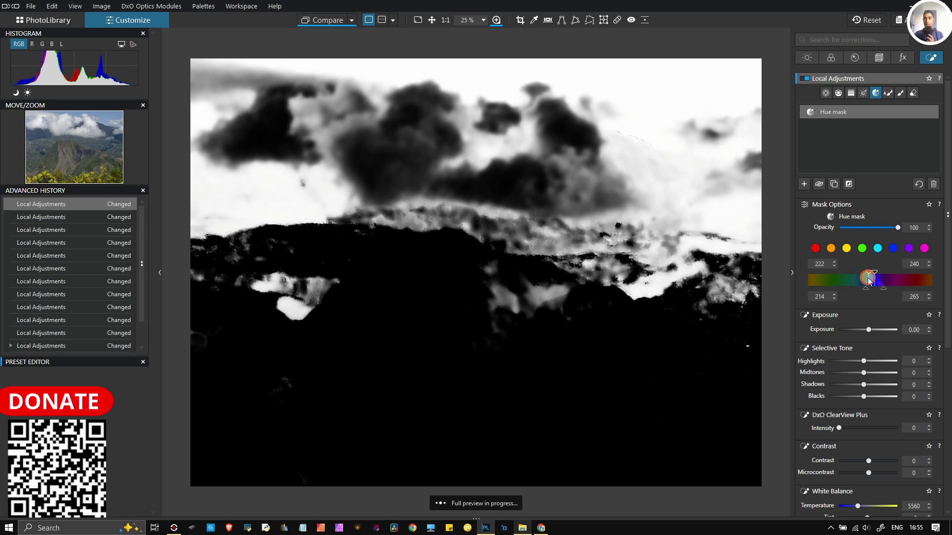
# - Erase the hue mask from the valley and mountains below the horizon, then deselect the mask
pyautogui.click(912, 92)
pyautogui.moveTo(743, 292)
pyautogui.mouseDown()
pyautogui.moveTo(594, 287)
pyautogui.moveTo(490, 296)
pyautogui.moveTo(512, 289)
pyautogui.moveTo(223, 318)
pyautogui.moveTo(176, 312)
pyautogui.moveTo(194, 286)
pyautogui.moveTo(458, 274)
pyautogui.moveTo(585, 271)
pyautogui.moveTo(700, 280)
pyautogui.moveTo(729, 297)
pyautogui.mouseUp()
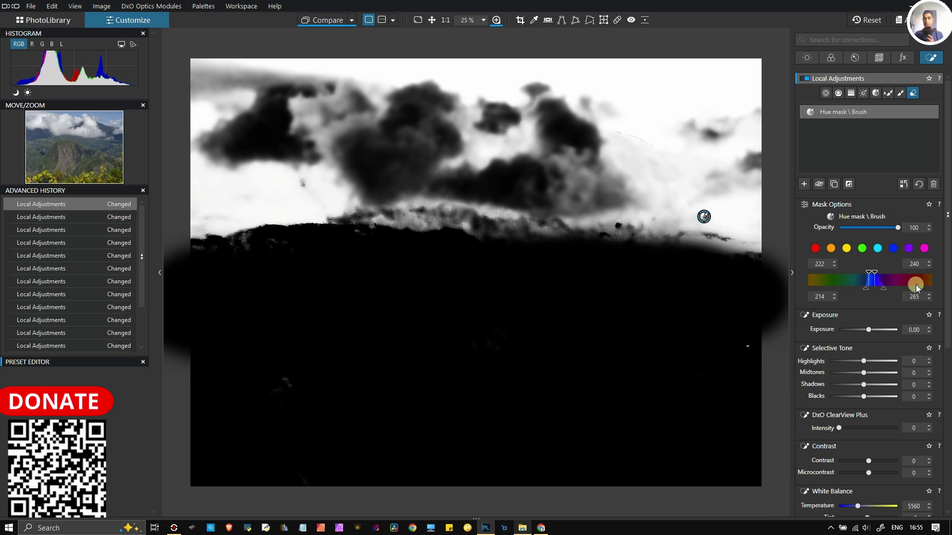
pyautogui.click(877, 93)
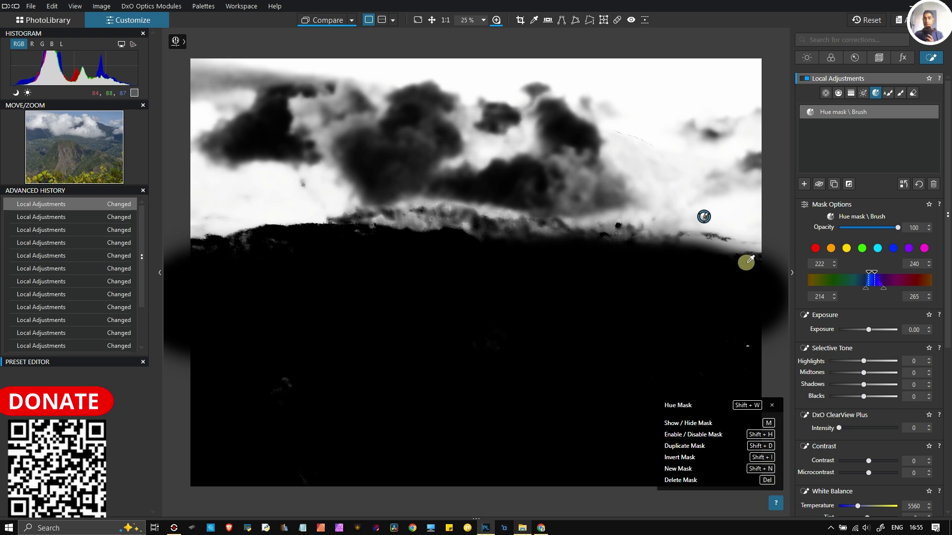
pyautogui.click(704, 219)
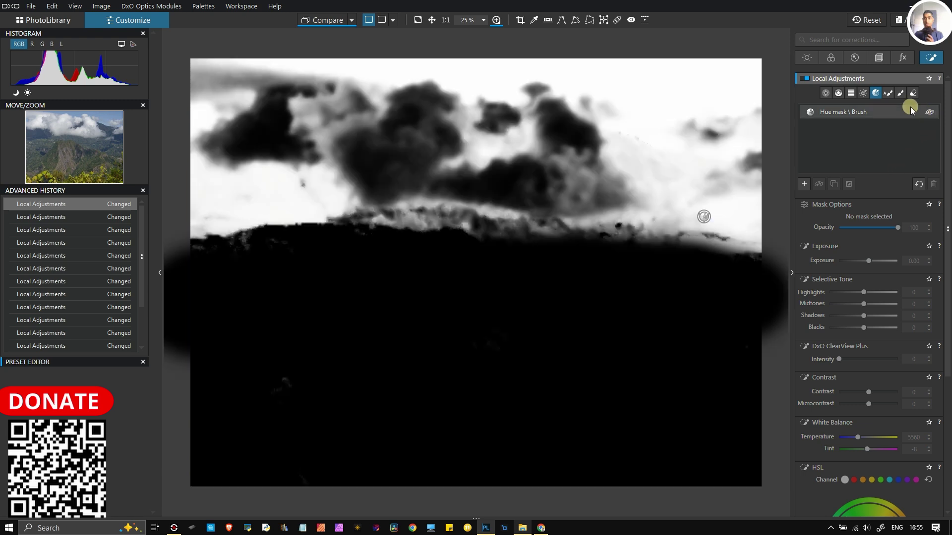
# - Show the mask and erase it further from the lower clouds and distant slopes, keeping the upper sky
pyautogui.click(913, 93)
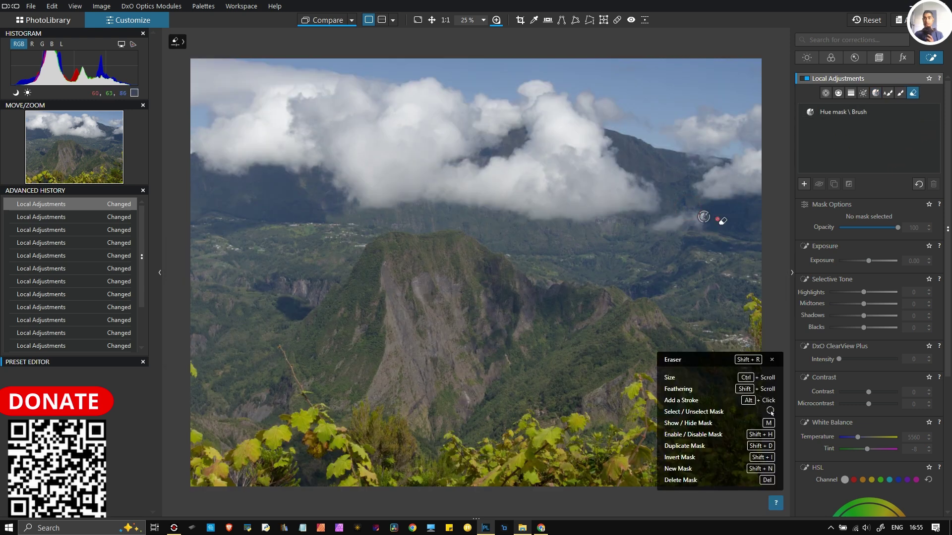
pyautogui.press('m')
pyautogui.click(704, 216)
pyautogui.moveTo(743, 199)
pyautogui.mouseDown()
pyautogui.moveTo(648, 206)
pyautogui.moveTo(613, 188)
pyautogui.moveTo(519, 182)
pyautogui.moveTo(237, 204)
pyautogui.moveTo(178, 193)
pyautogui.moveTo(217, 218)
pyautogui.moveTo(470, 242)
pyautogui.moveTo(792, 240)
pyautogui.mouseUp()
pyautogui.click(813, 221)
pyautogui.click(914, 95)
# - Resample the brushed hue mask on the blue sky near the photo's upper edge and try an exposure adjustment
pyautogui.click(876, 93)
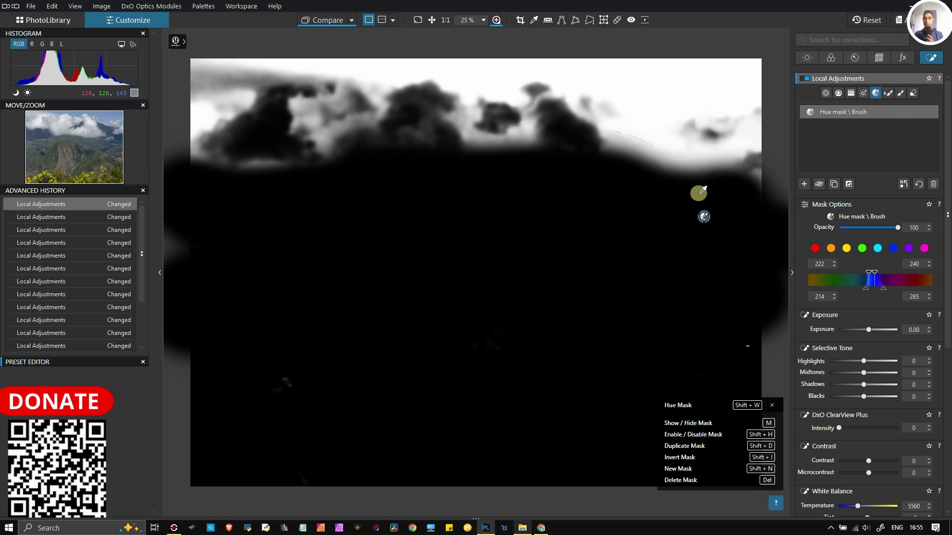
pyautogui.click(705, 222)
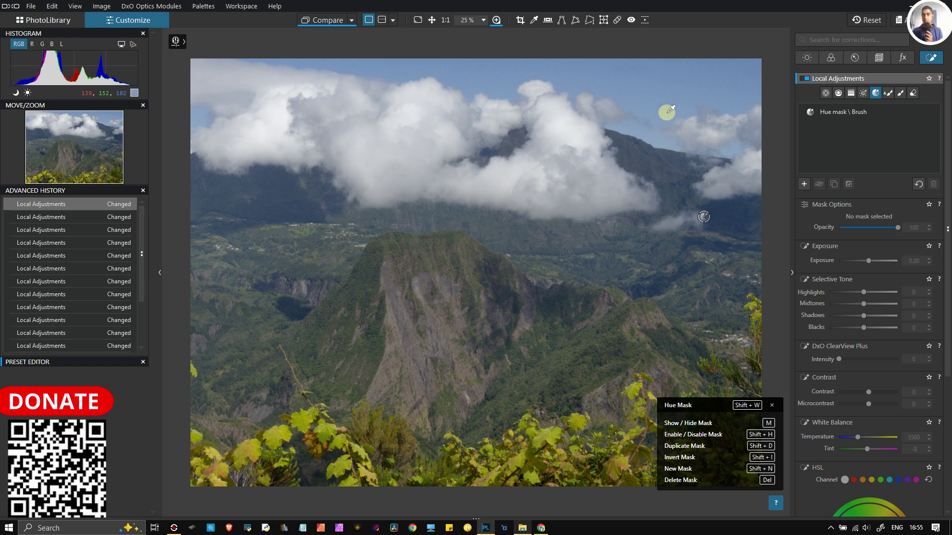
pyautogui.press('m')
pyautogui.press('m')
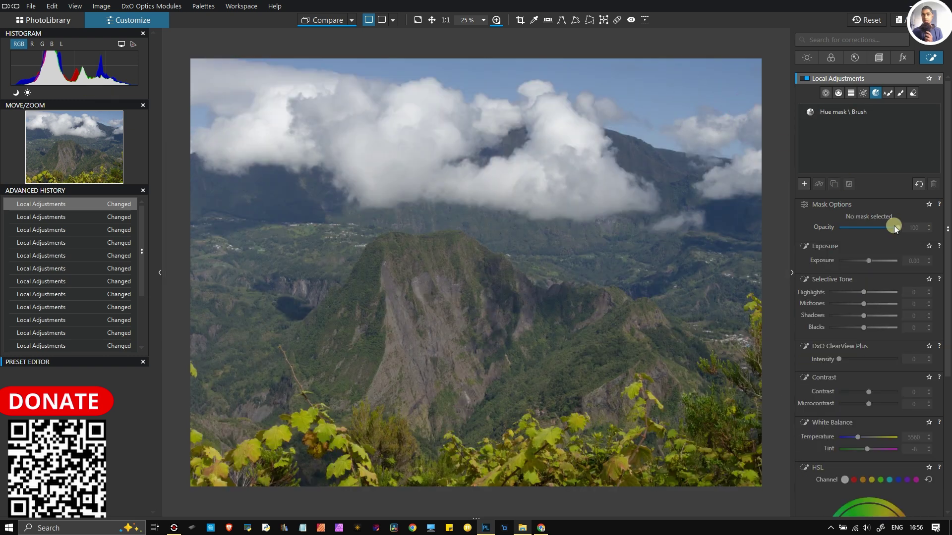
pyautogui.click(689, 78)
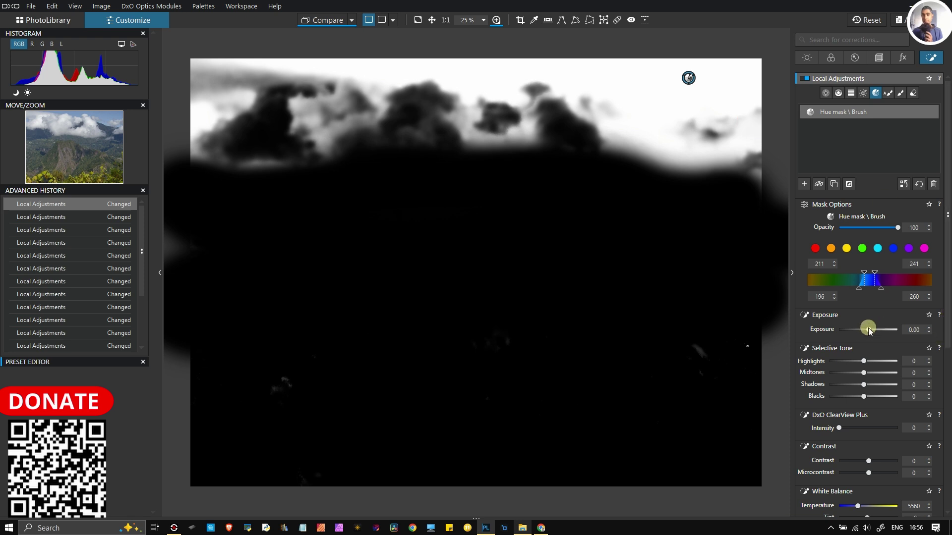
pyautogui.moveTo(873, 331)
pyautogui.mouseDown()
pyautogui.moveTo(891, 337)
pyautogui.moveTo(871, 338)
pyautogui.mouseUp()
pyautogui.press('m')
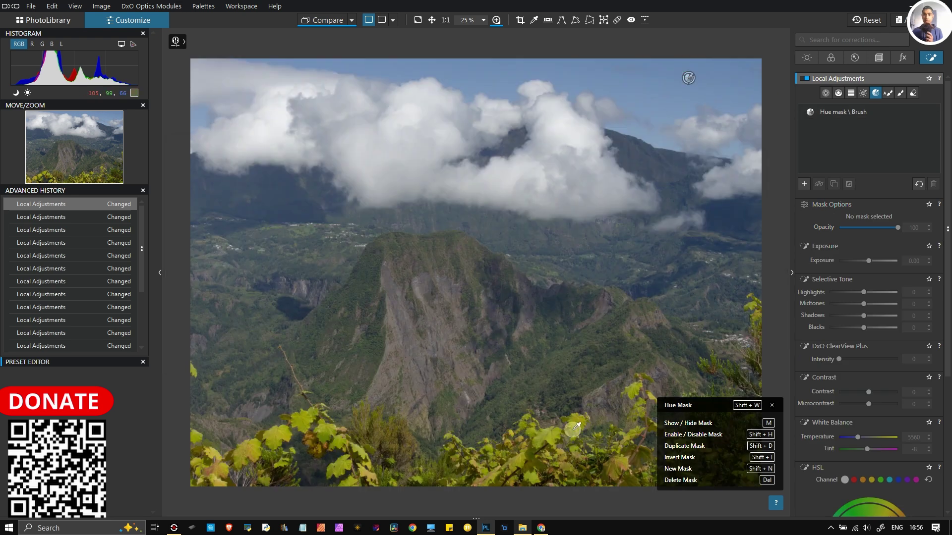
# - Create a second hue mask on the yellow-green foreground foliage and widen its outer limits to 12–82
pyautogui.click(547, 440)
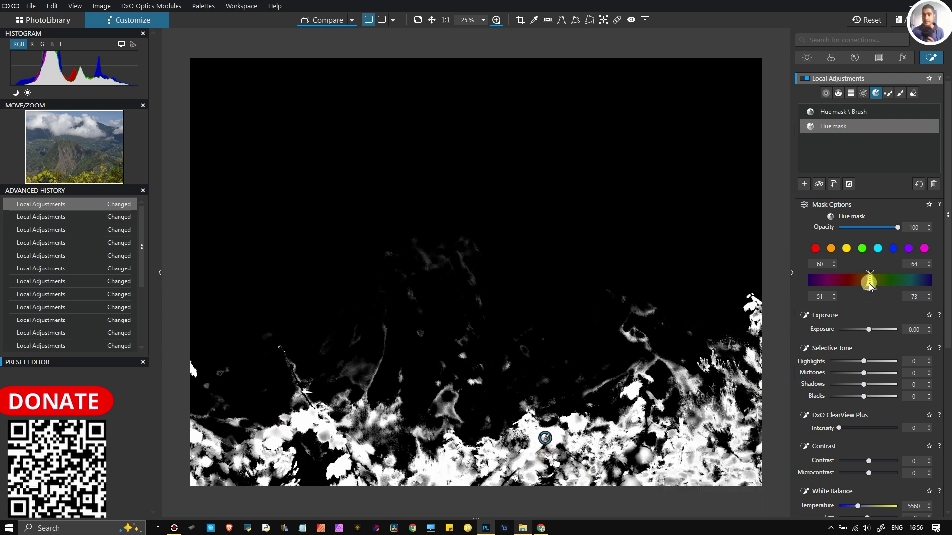
pyautogui.moveTo(865, 294)
pyautogui.mouseDown()
pyautogui.moveTo(849, 290)
pyautogui.moveTo(877, 293)
pyautogui.mouseUp()
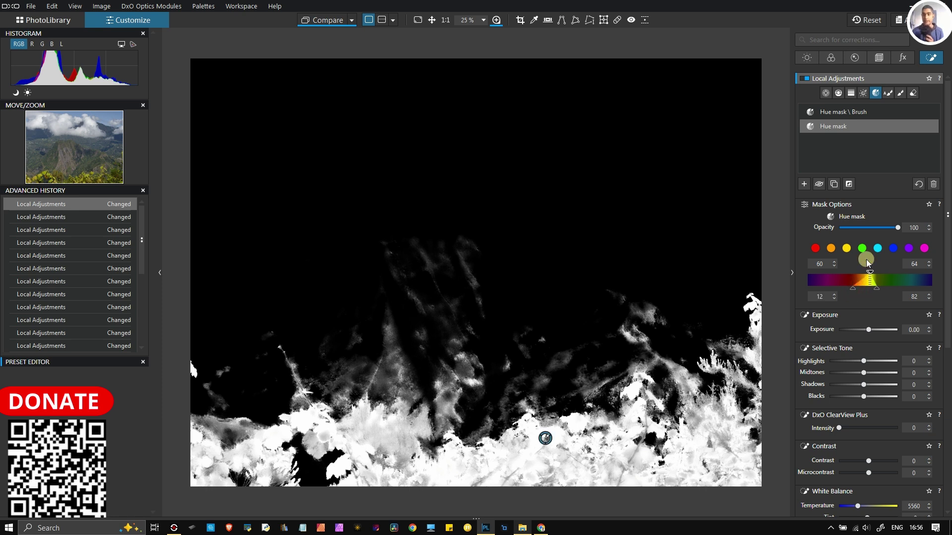
pyautogui.scroll(-10, 839, 401)
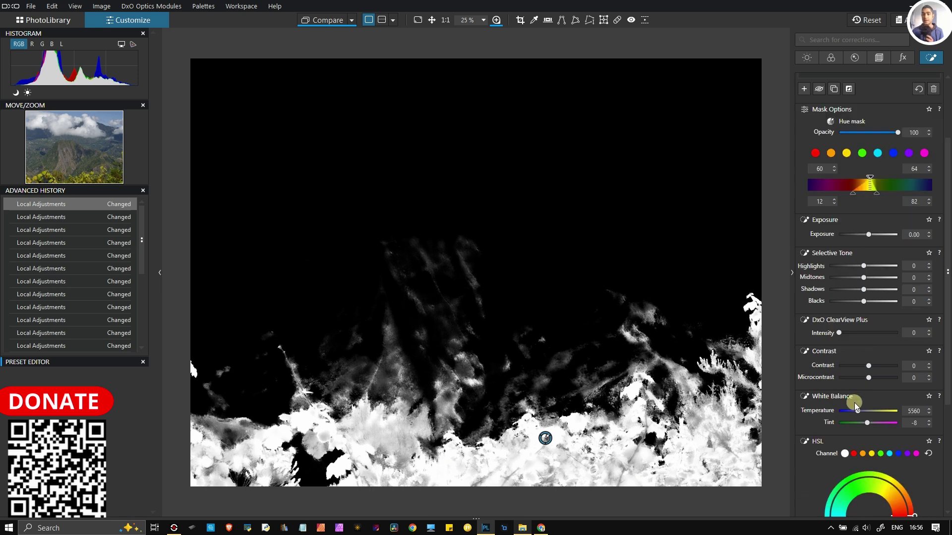
pyautogui.scroll(6, 821, 304)
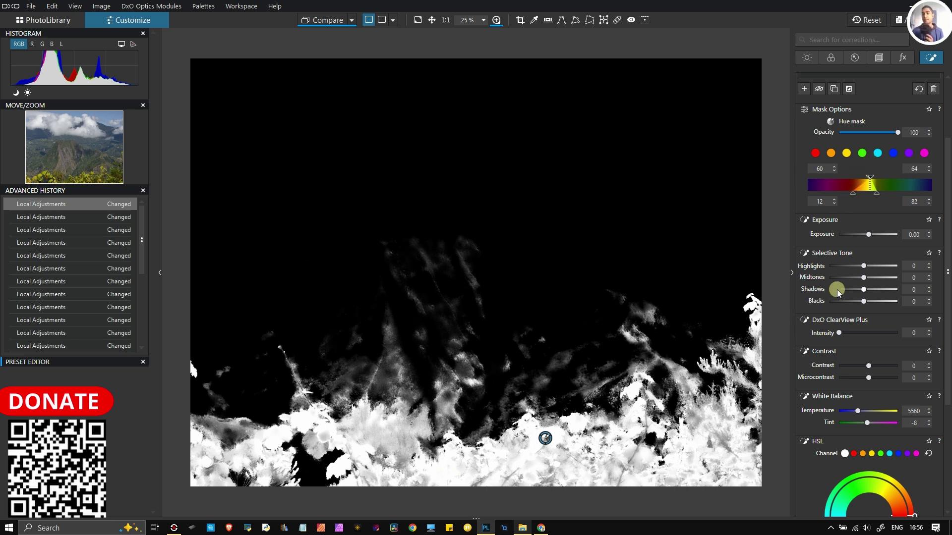
pyautogui.scroll(-3, 837, 289)
pyautogui.scroll(6, 837, 289)
pyautogui.scroll(-8, 831, 362)
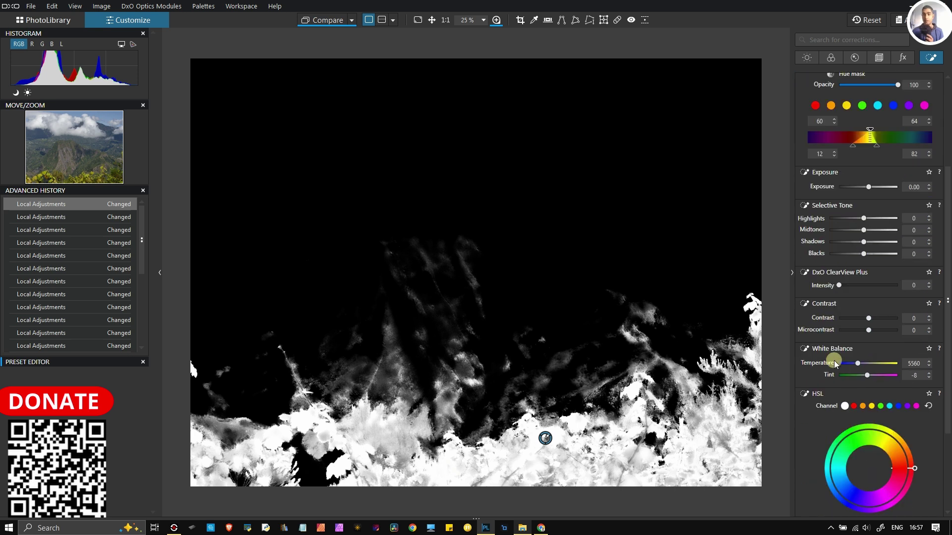
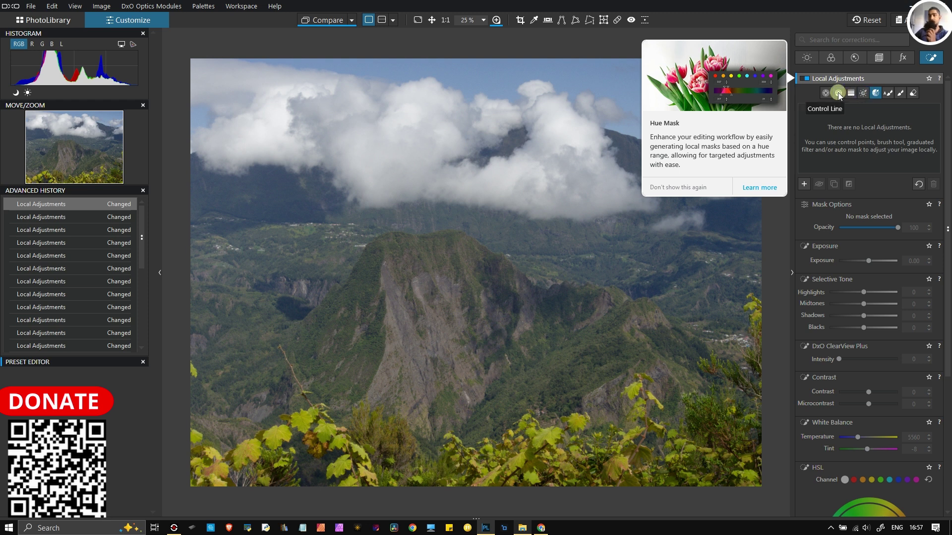
# - Activate the Auto Mask tool and read the help text for Local Adjustments
pyautogui.click(891, 96)
pyautogui.click(939, 78)
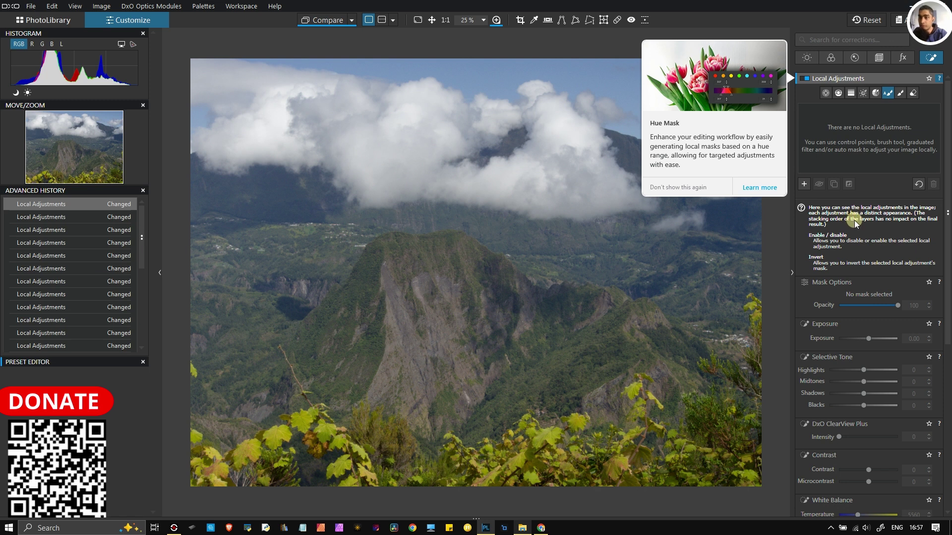
pyautogui.scroll(-1, 855, 223)
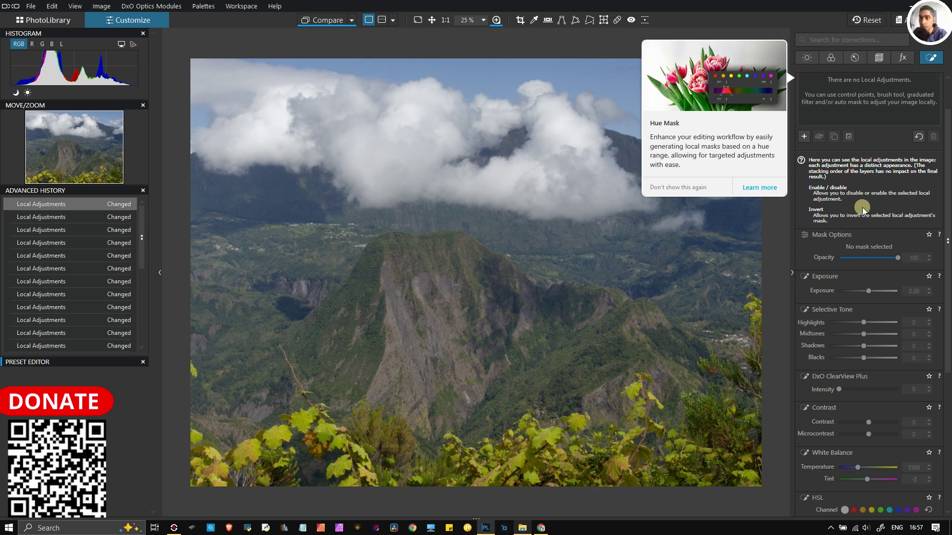
pyautogui.scroll(1, 875, 195)
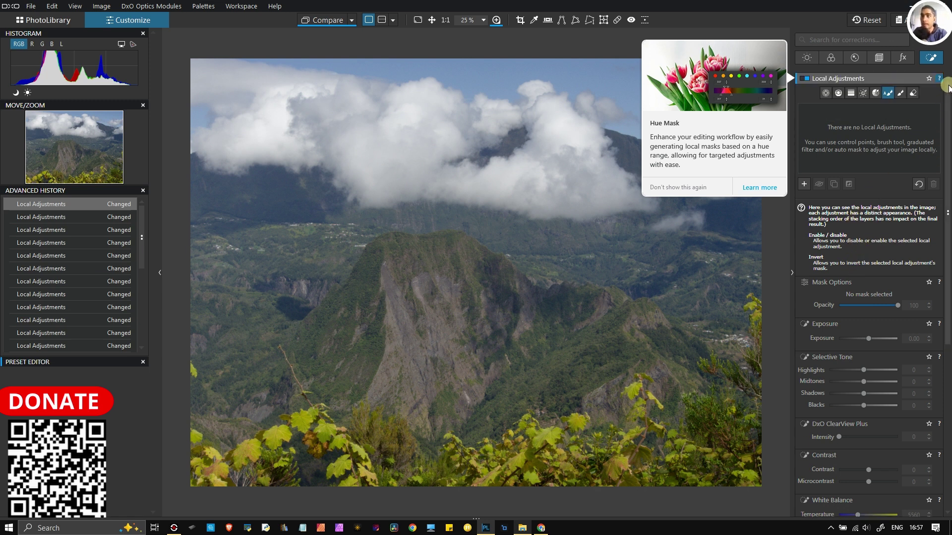
# - Paint an auto mask over the sky across the photo's upper edge and around the blue area beside the clouds
pyautogui.click(888, 92)
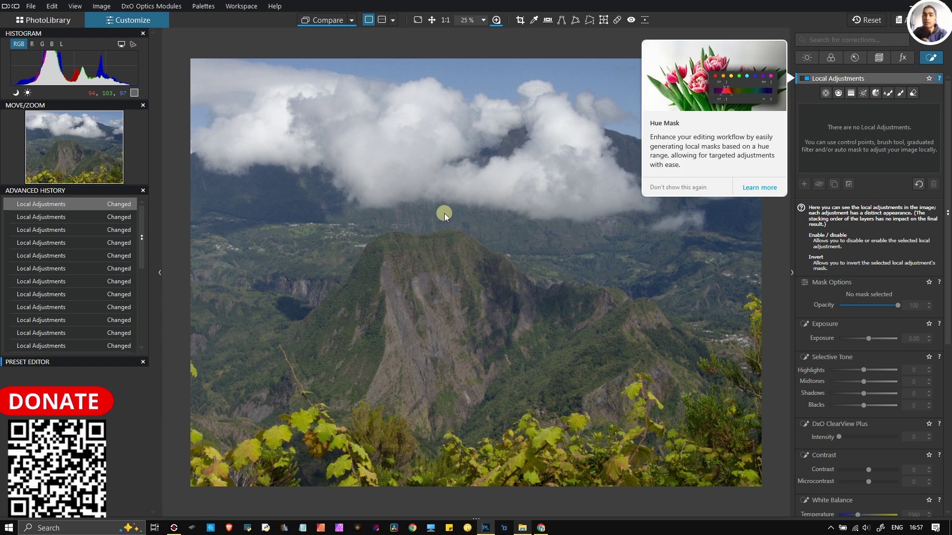
pyautogui.click(886, 94)
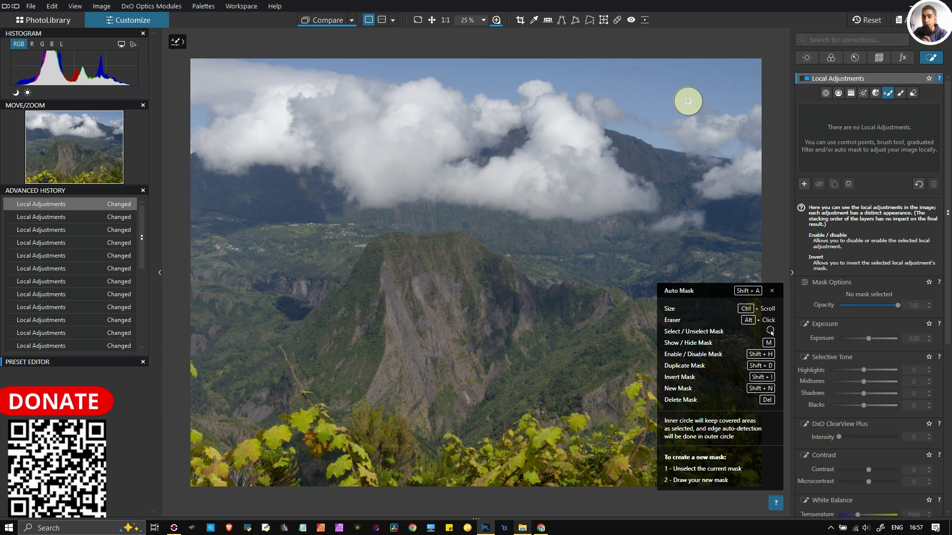
pyautogui.moveTo(688, 102)
pyautogui.mouseDown()
pyautogui.moveTo(712, 117)
pyautogui.moveTo(712, 99)
pyautogui.moveTo(783, 78)
pyautogui.moveTo(221, 69)
pyautogui.moveTo(204, 100)
pyautogui.moveTo(748, 99)
pyautogui.moveTo(667, 70)
pyautogui.moveTo(605, 69)
pyautogui.moveTo(638, 106)
pyautogui.mouseUp()
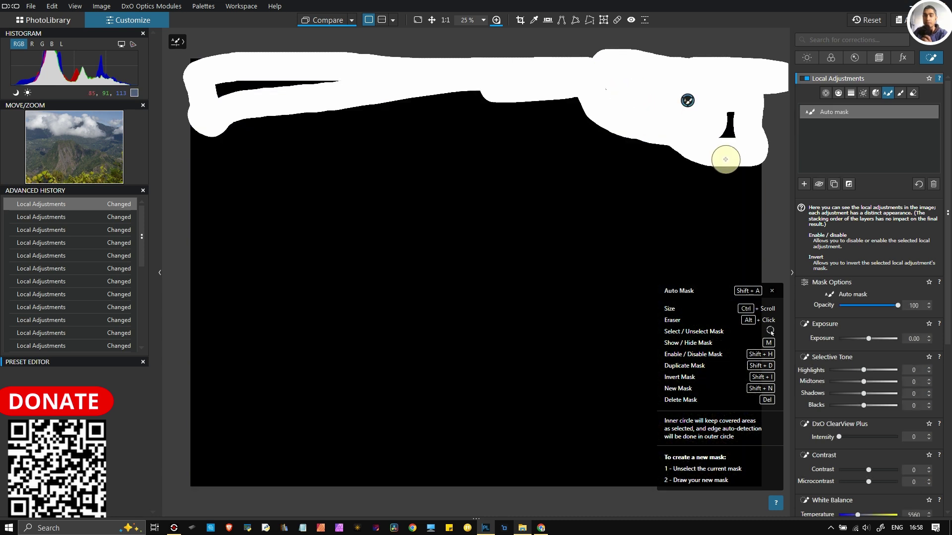
# - Switch the mask display mode to Color overlay
pyautogui.click(777, 79)
pyautogui.press('Escape')
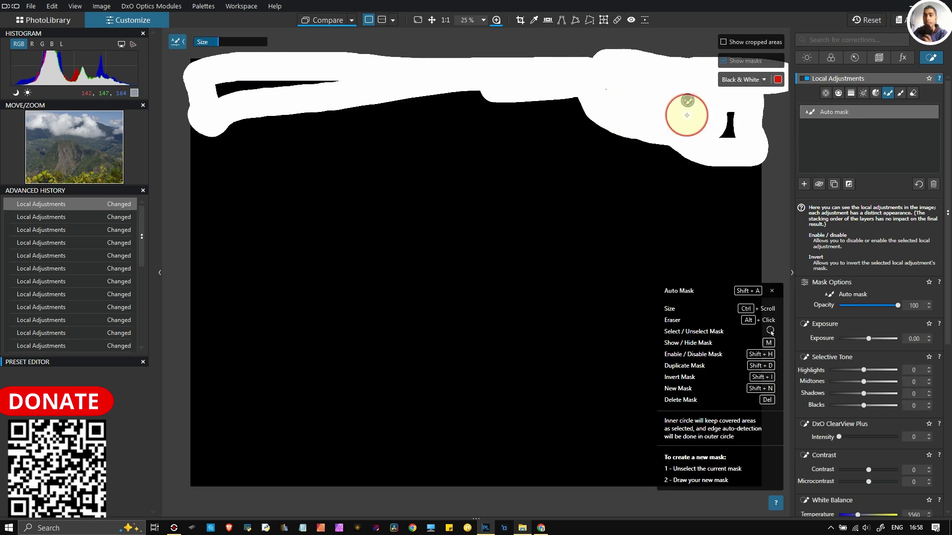
pyautogui.click(762, 80)
pyautogui.click(741, 99)
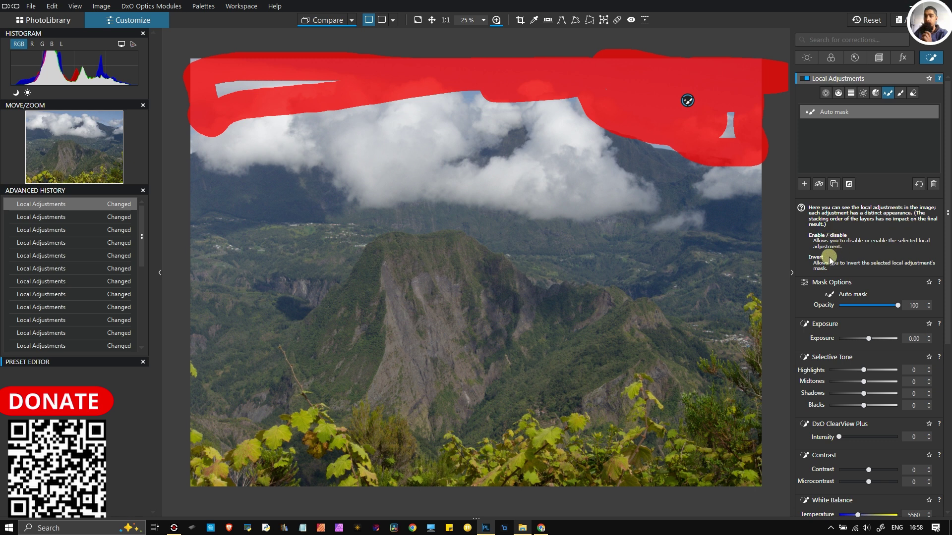
# - Try the auto mask's opacity and set its exposure to 0.10
pyautogui.scroll(-1, 850, 257)
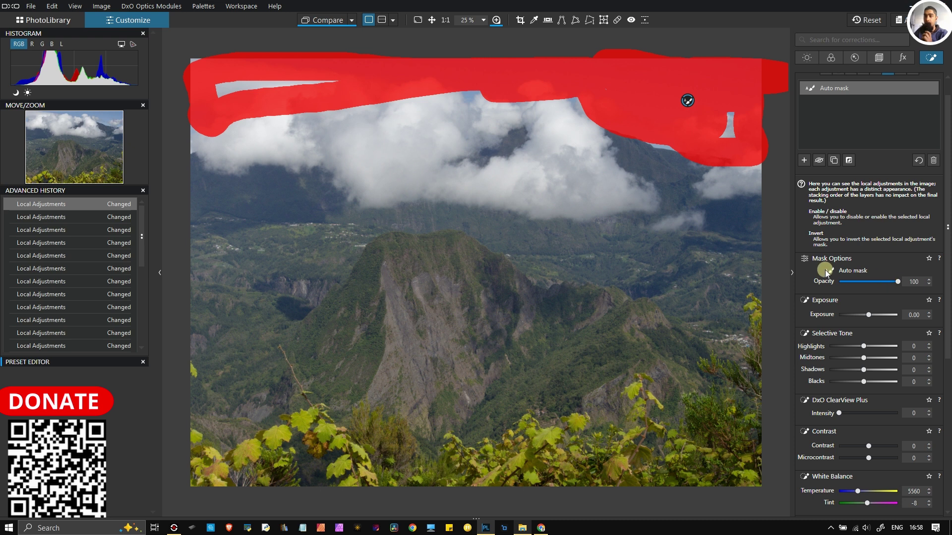
pyautogui.moveTo(895, 281)
pyautogui.mouseDown()
pyautogui.moveTo(867, 278)
pyautogui.moveTo(899, 286)
pyautogui.mouseUp()
pyautogui.moveTo(869, 316)
pyautogui.mouseDown()
pyautogui.moveTo(887, 318)
pyautogui.moveTo(867, 312)
pyautogui.mouseUp()
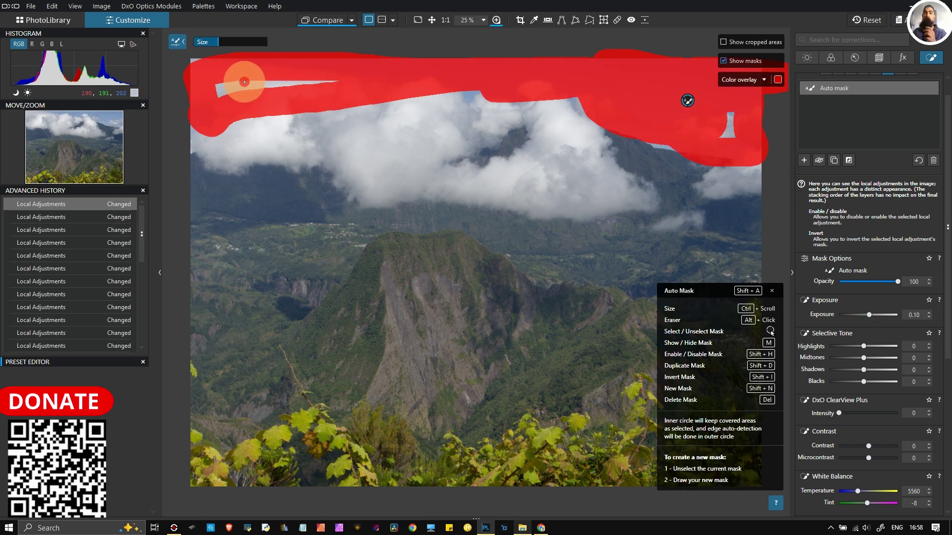
# - Paint over the two unmasked gaps in the sky auto mask and set its exposure to -0.24
pyautogui.moveTo(223, 88); pyautogui.dragTo(304, 86)
pyautogui.moveTo(718, 121); pyautogui.dragTo(731, 138)
pyautogui.moveTo(869, 316)
pyautogui.mouseDown()
pyautogui.moveTo(853, 317)
pyautogui.moveTo(868, 317)
pyautogui.mouseUp()
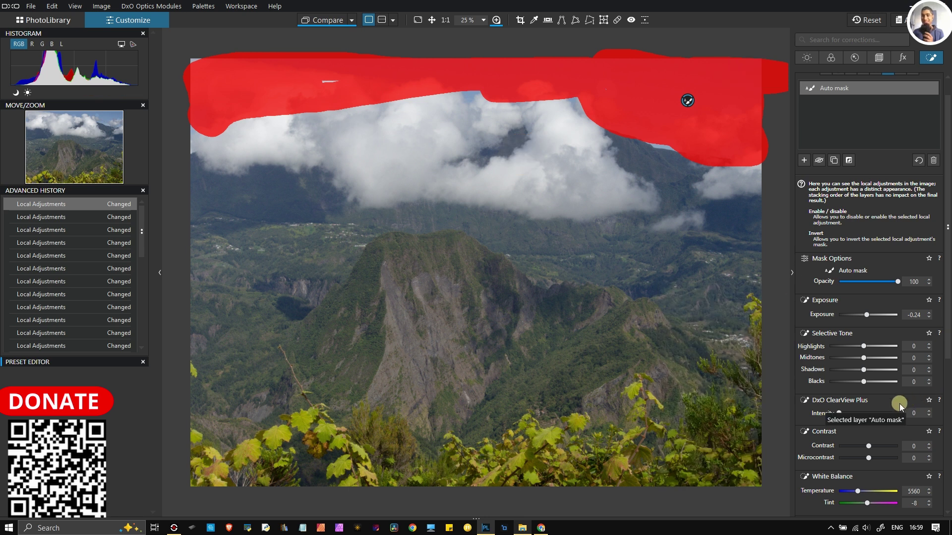
pyautogui.scroll(-2, 899, 404)
pyautogui.scroll(-3, 900, 404)
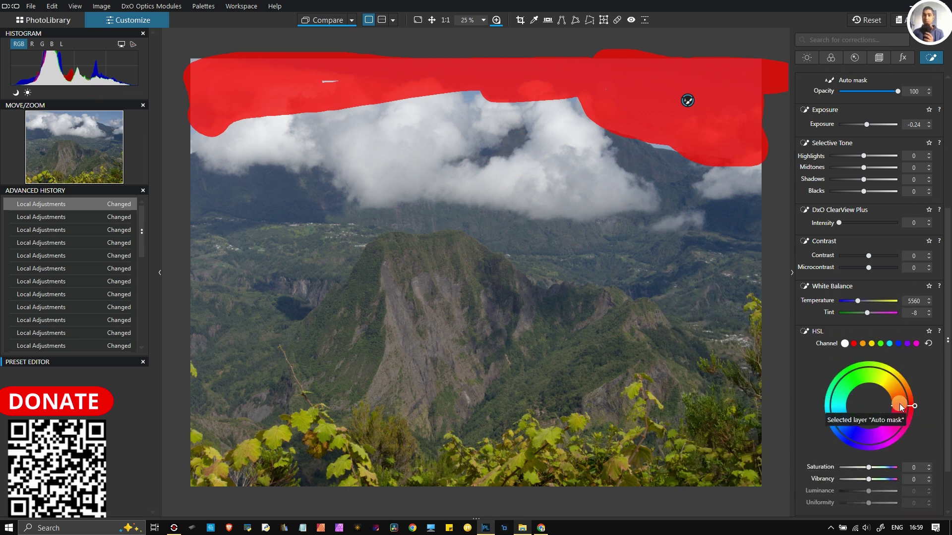
# - Delete the sky's auto mask from the local adjustments
pyautogui.scroll(5, 915, 302)
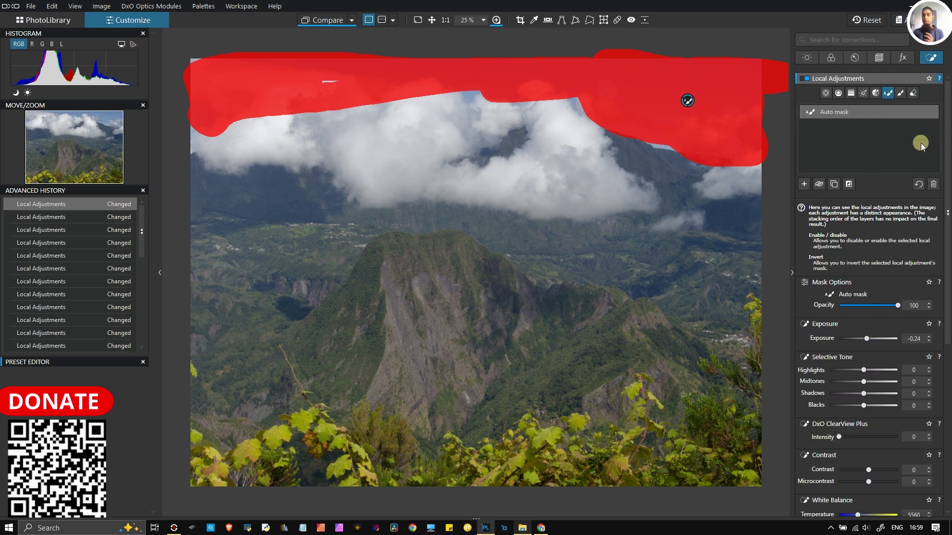
pyautogui.click(935, 185)
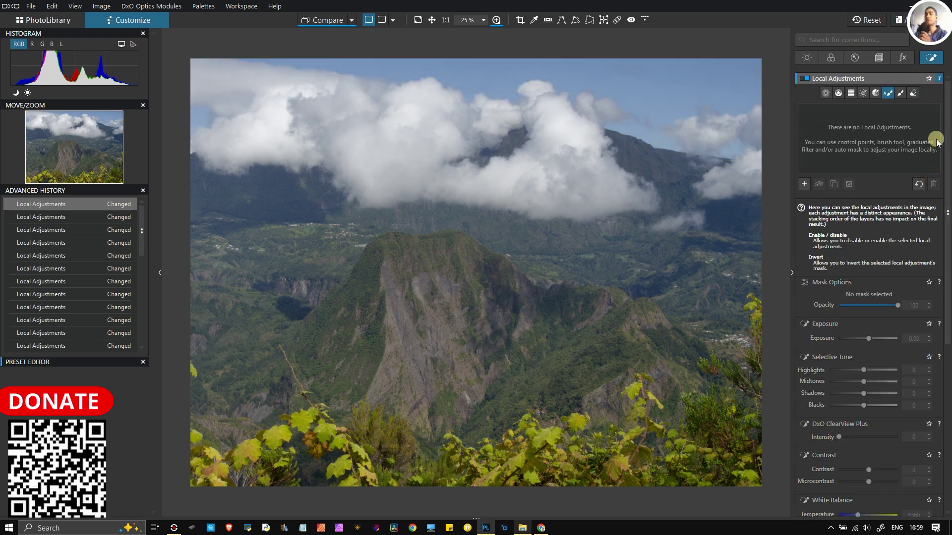
# - Try a brush mask painted across the sky along the photo's upper edge with exposure 0.17, and delete it
pyautogui.click(899, 95)
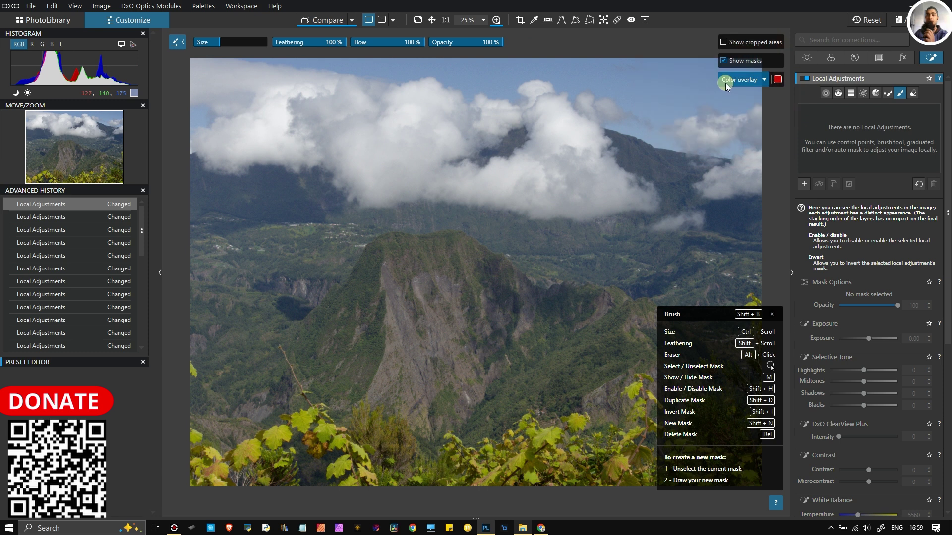
pyautogui.moveTo(706, 81)
pyautogui.mouseDown()
pyautogui.moveTo(291, 59)
pyautogui.moveTo(196, 80)
pyautogui.mouseUp()
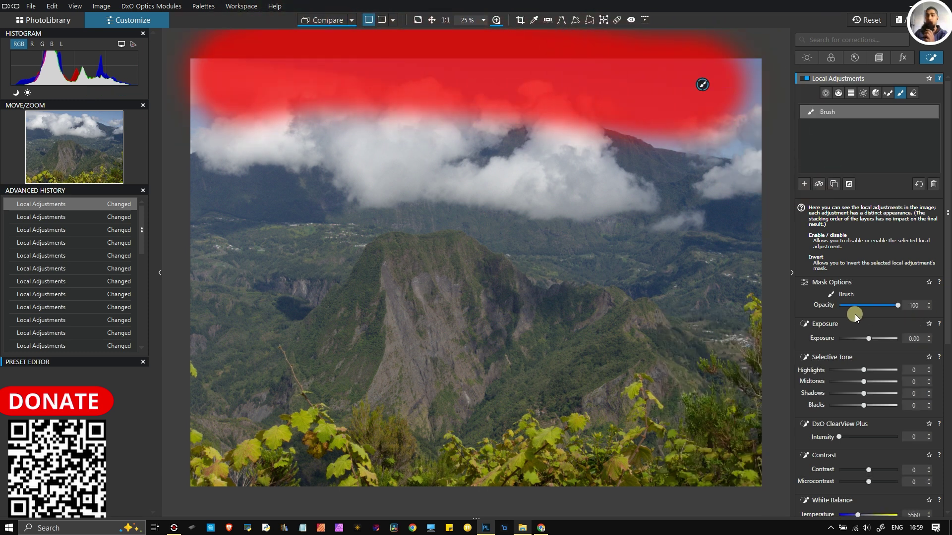
pyautogui.moveTo(855, 341)
pyautogui.mouseDown()
pyautogui.moveTo(847, 343)
pyautogui.moveTo(869, 341)
pyautogui.mouseUp()
pyautogui.press('m')
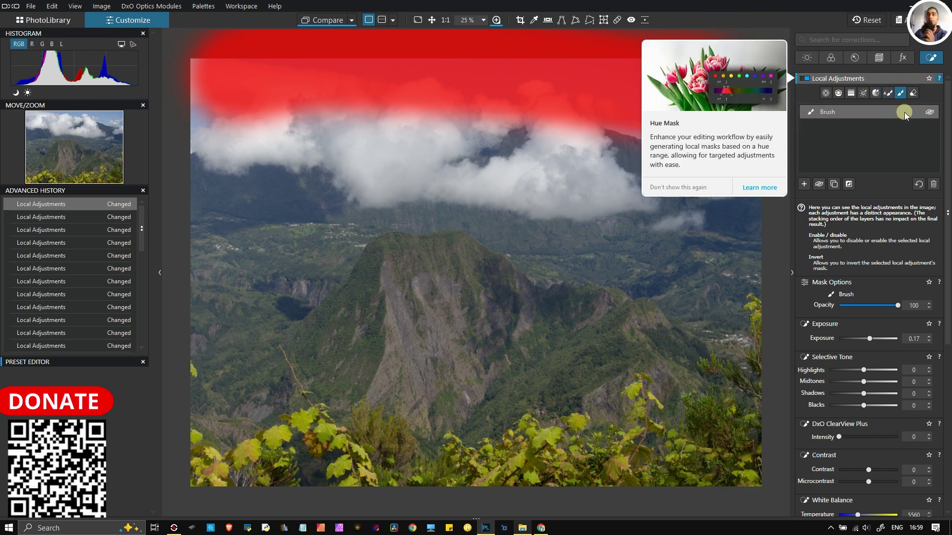
pyautogui.press('Delete')
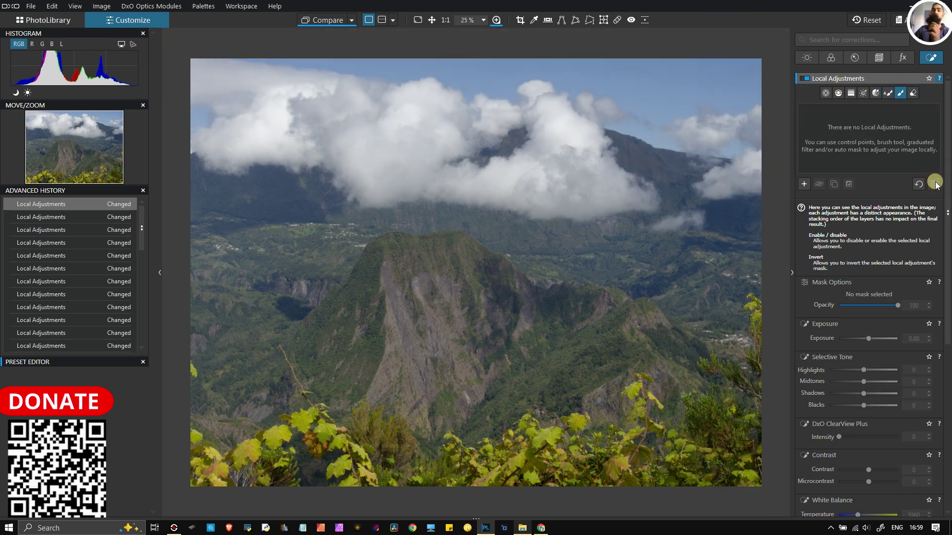
pyautogui.click(730, 118)
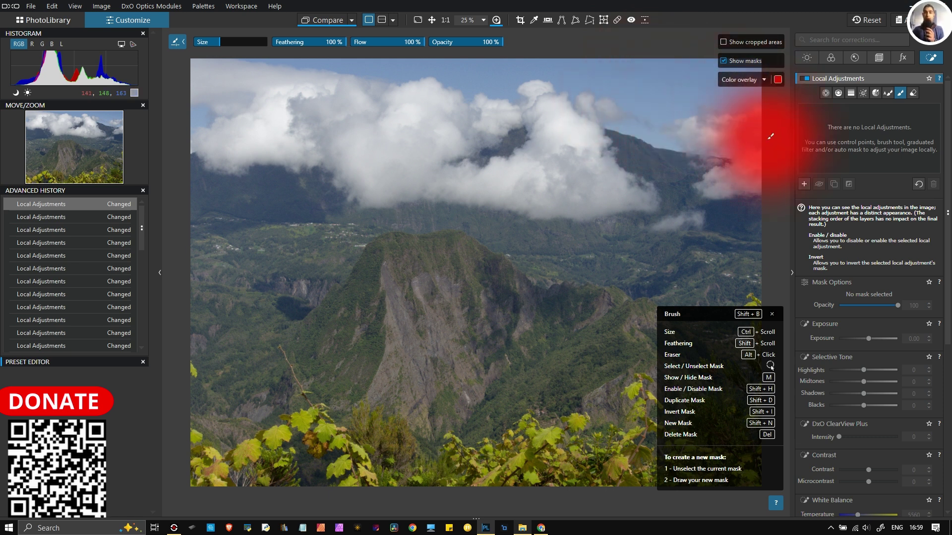
pyautogui.click(825, 174)
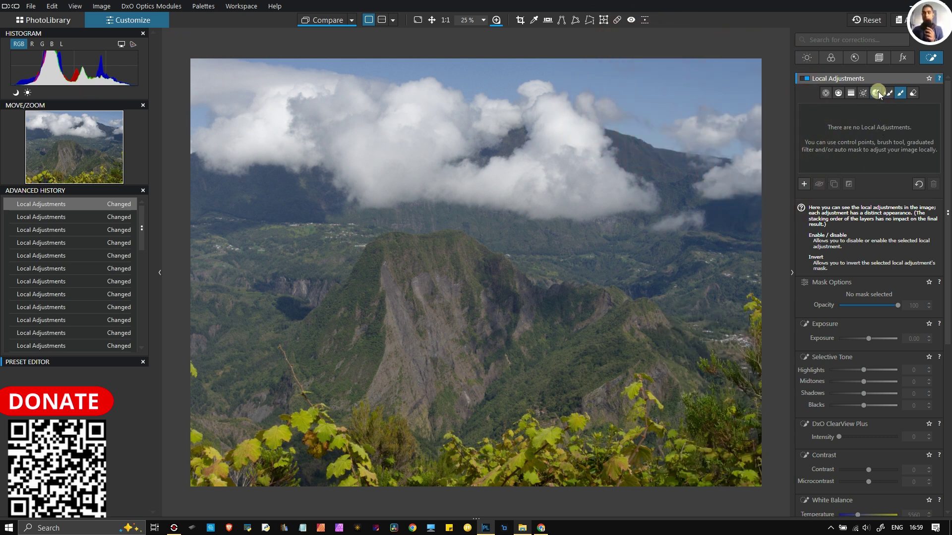
pyautogui.click(855, 93)
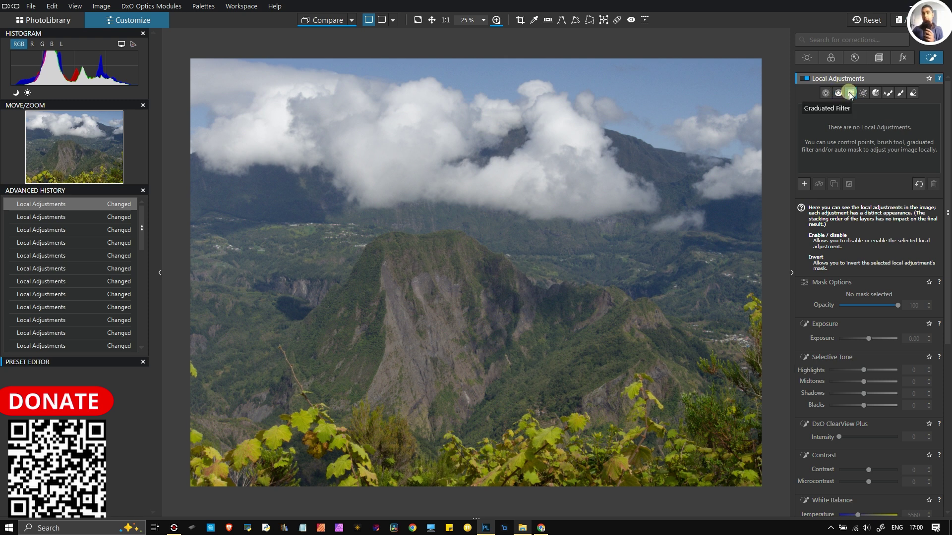
# - Place a control line across the sky near the photo's upper edge, extending its range to just below the clouds
pyautogui.click(838, 93)
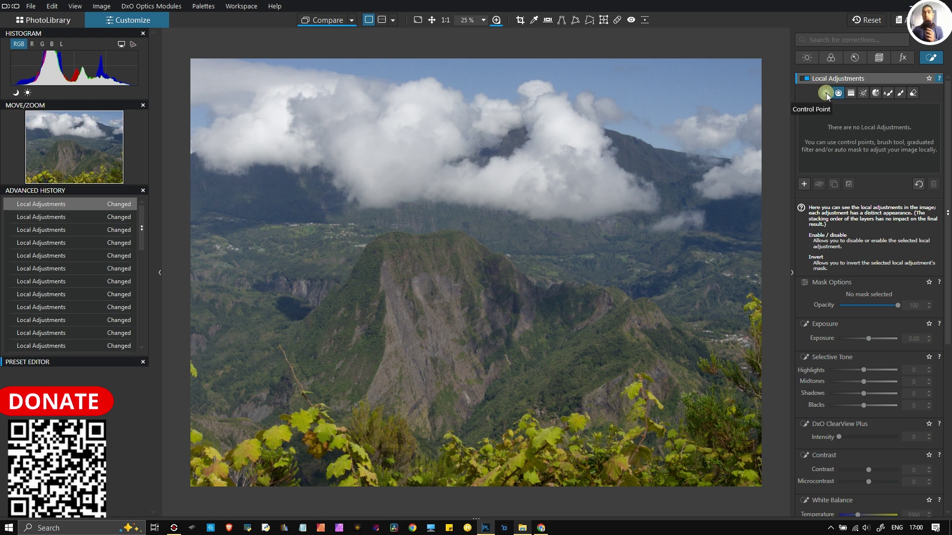
pyautogui.click(840, 94)
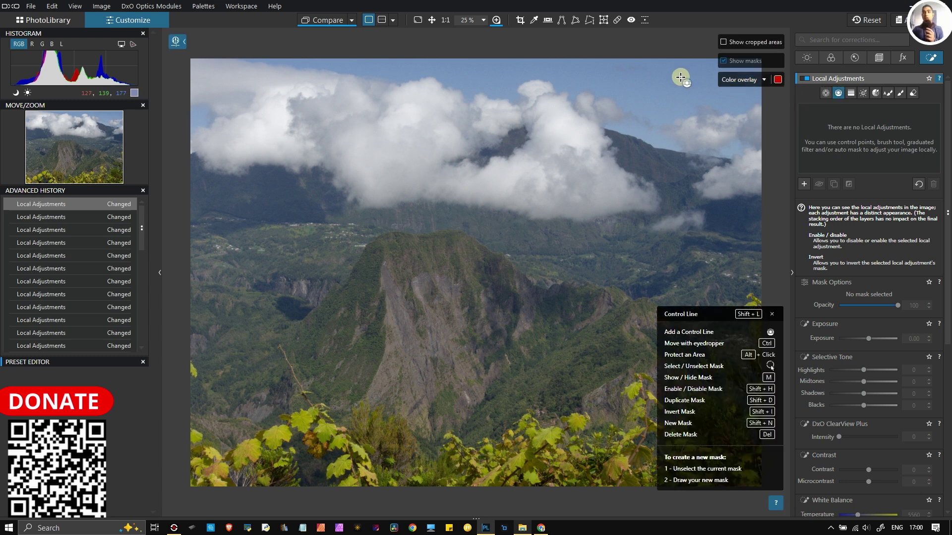
pyautogui.moveTo(640, 83); pyautogui.dragTo(641, 219)
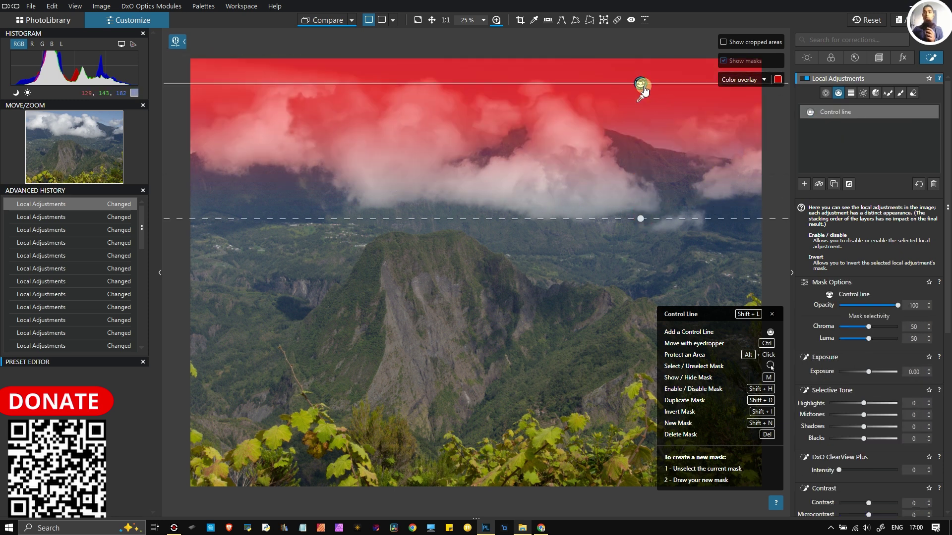
# - Switch the mask display mode to Black & White
pyautogui.click(833, 93)
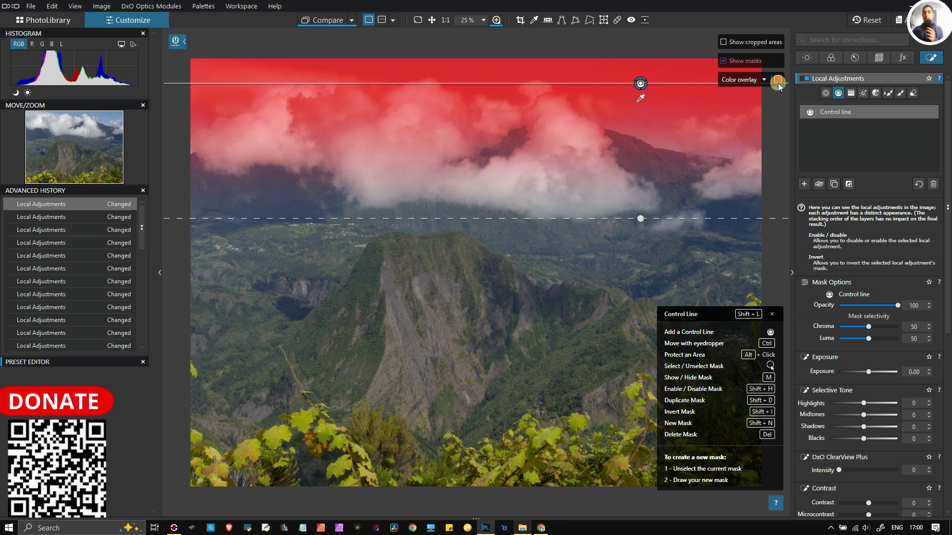
pyautogui.click(759, 80)
pyautogui.click(746, 103)
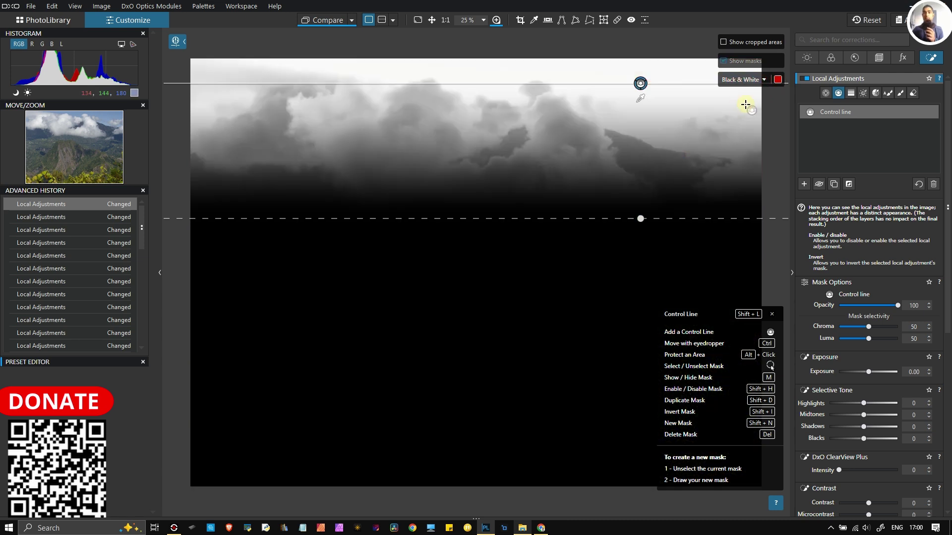
# - Raise the control line closer to the photo's upper edge and extend its range down over the middle of the mountain
pyautogui.moveTo(641, 83); pyautogui.dragTo(658, 71)
pyautogui.click(643, 98)
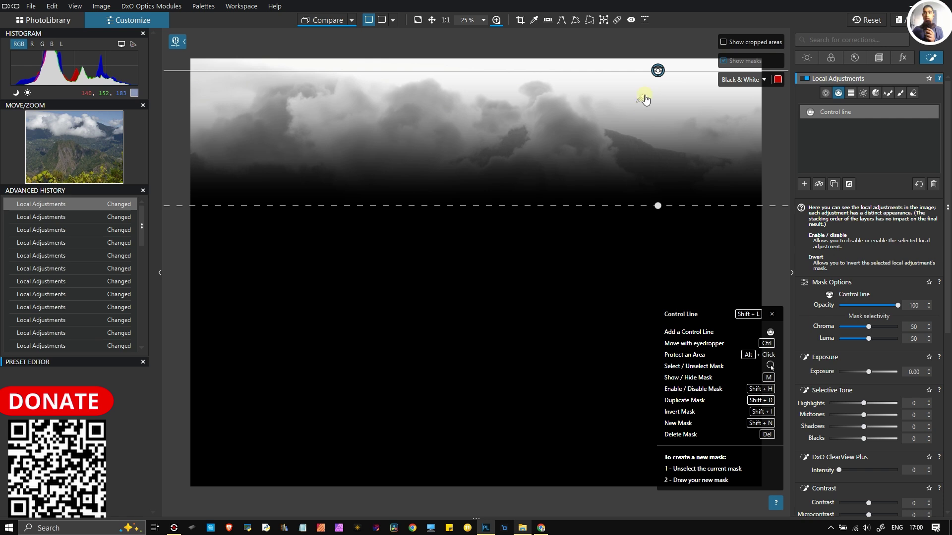
pyautogui.moveTo(641, 106); pyautogui.dragTo(645, 83)
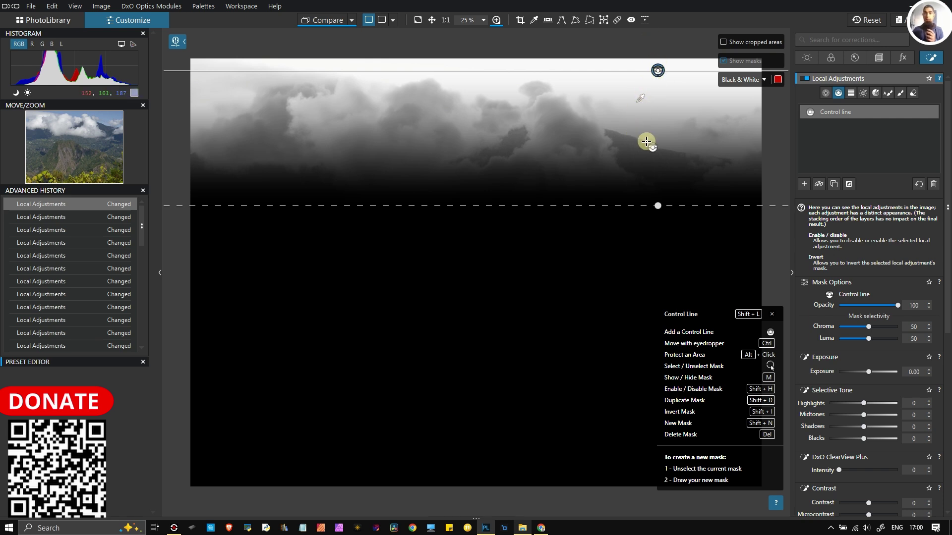
pyautogui.moveTo(657, 205); pyautogui.dragTo(653, 343)
pyautogui.click(639, 102)
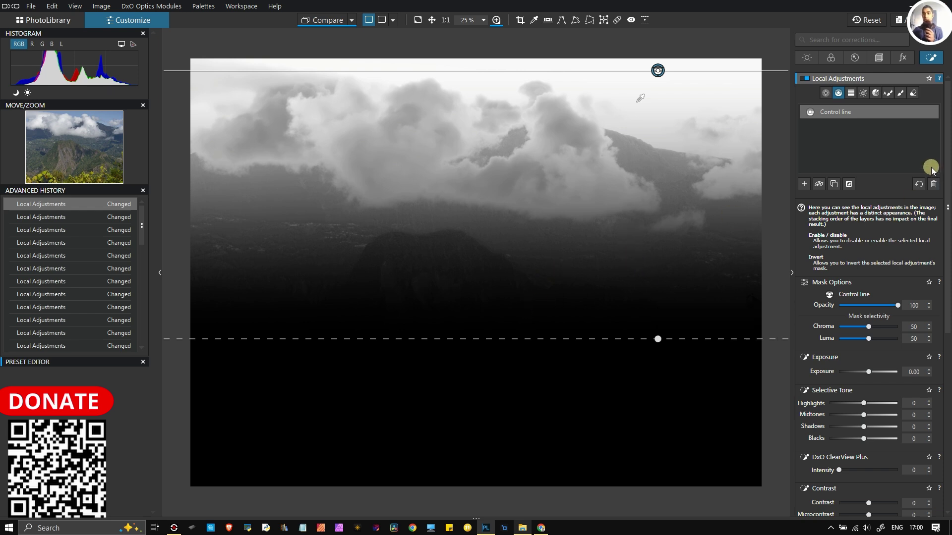
# - Try the control line's eyedropper on the mountain and several cloud areas, and delete the control line
pyautogui.scroll(-5, 837, 319)
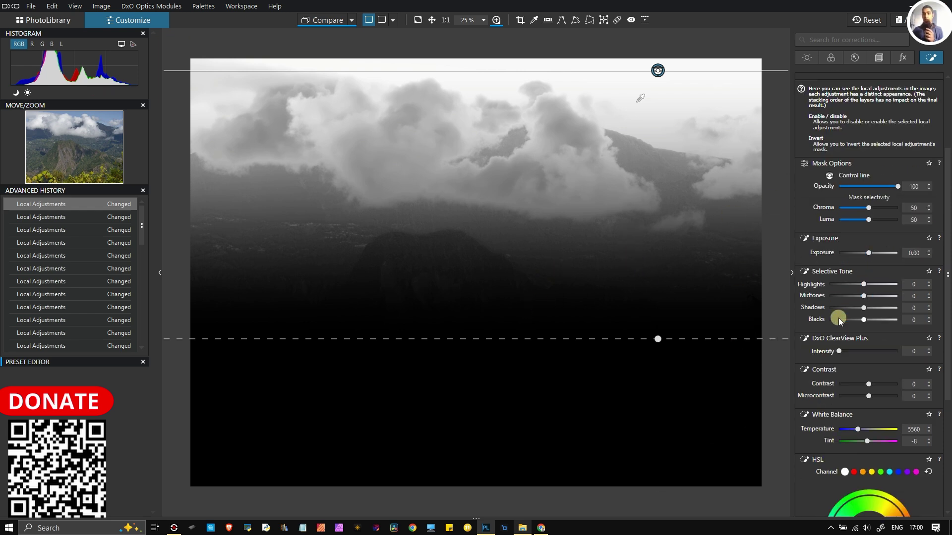
pyautogui.scroll(4, 844, 314)
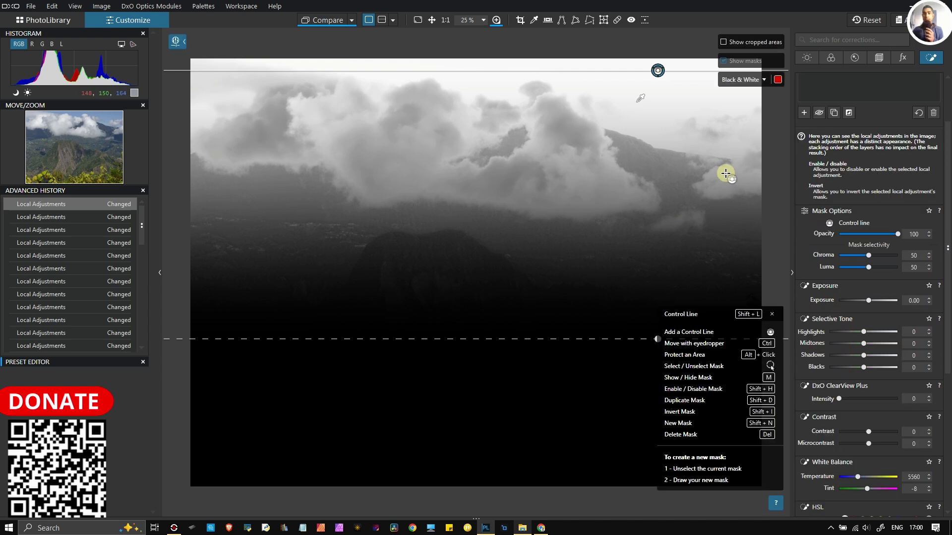
pyautogui.moveTo(644, 100); pyautogui.dragTo(659, 126)
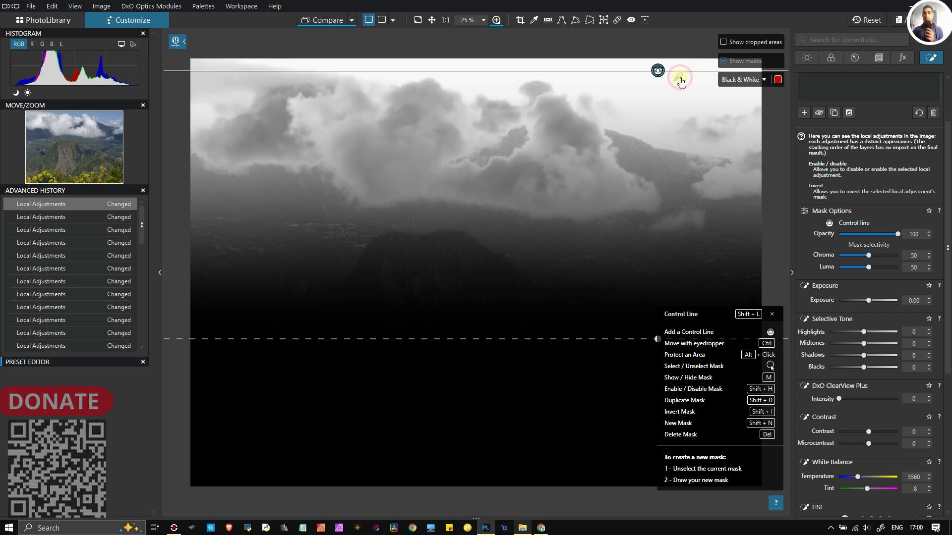
pyautogui.moveTo(679, 78)
pyautogui.mouseDown()
pyautogui.moveTo(671, 107)
pyautogui.moveTo(566, 206)
pyautogui.moveTo(526, 329)
pyautogui.moveTo(495, 332)
pyautogui.moveTo(486, 277)
pyautogui.mouseUp()
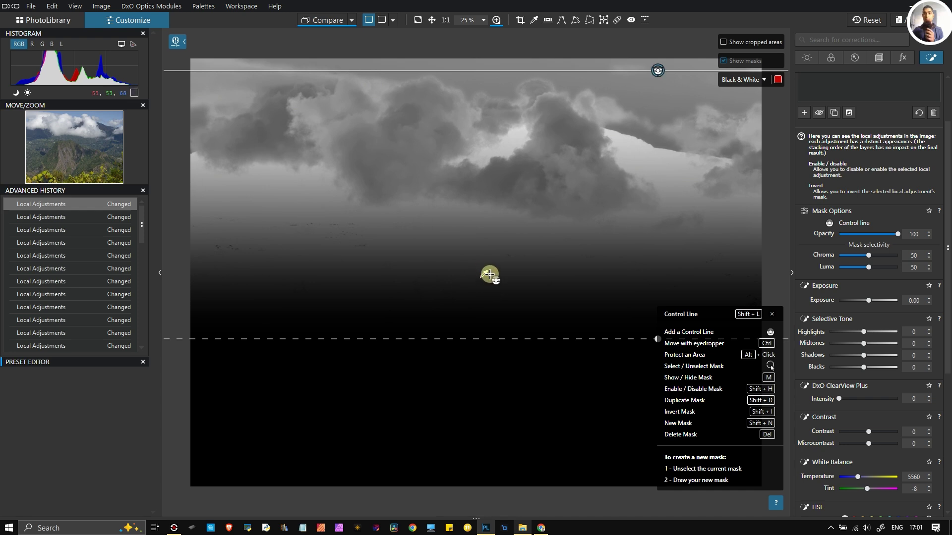
pyautogui.moveTo(605, 200); pyautogui.dragTo(345, 124)
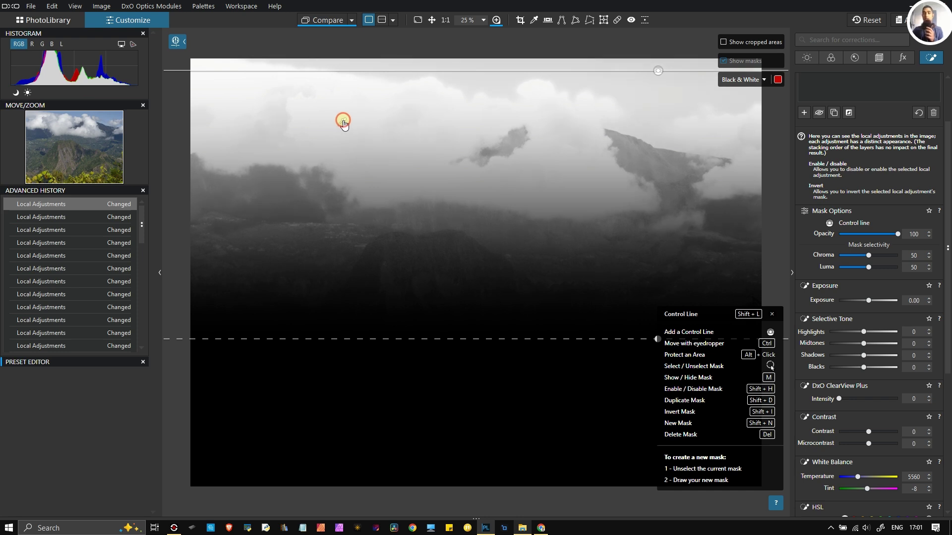
pyautogui.moveTo(345, 124); pyautogui.dragTo(525, 174)
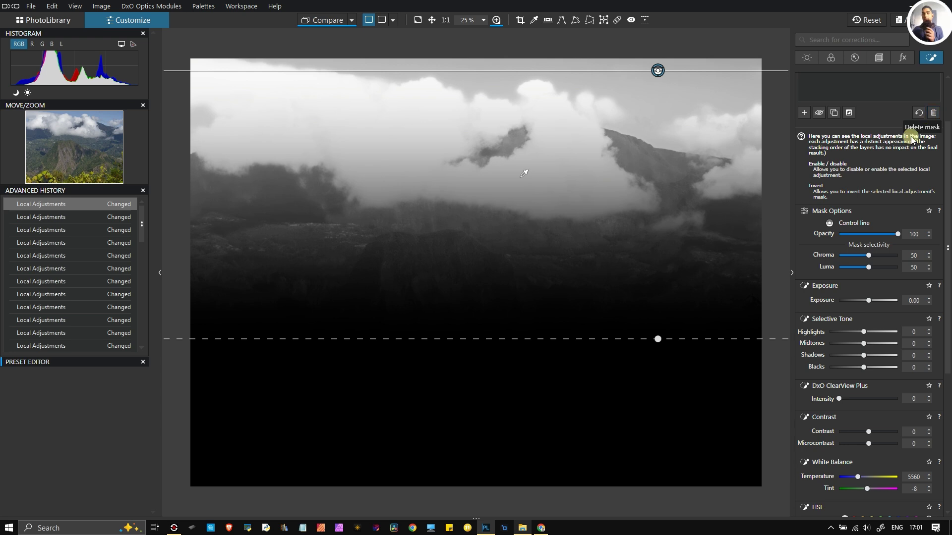
pyautogui.scroll(3, 912, 141)
pyautogui.click(932, 184)
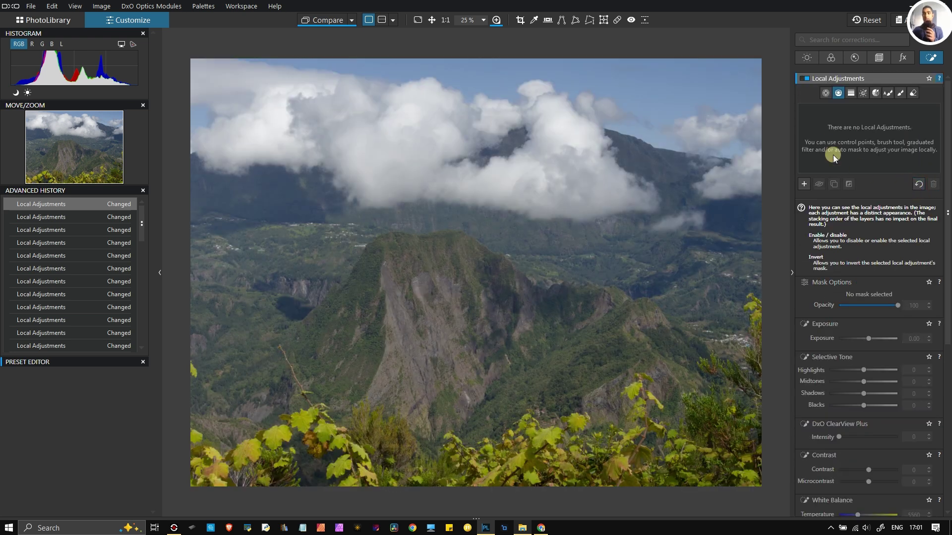
# - Try a graduated filter running from the photo's upper edge to the middle of the mountain, and delete it
pyautogui.click(851, 94)
pyautogui.moveTo(617, 74); pyautogui.dragTo(620, 311)
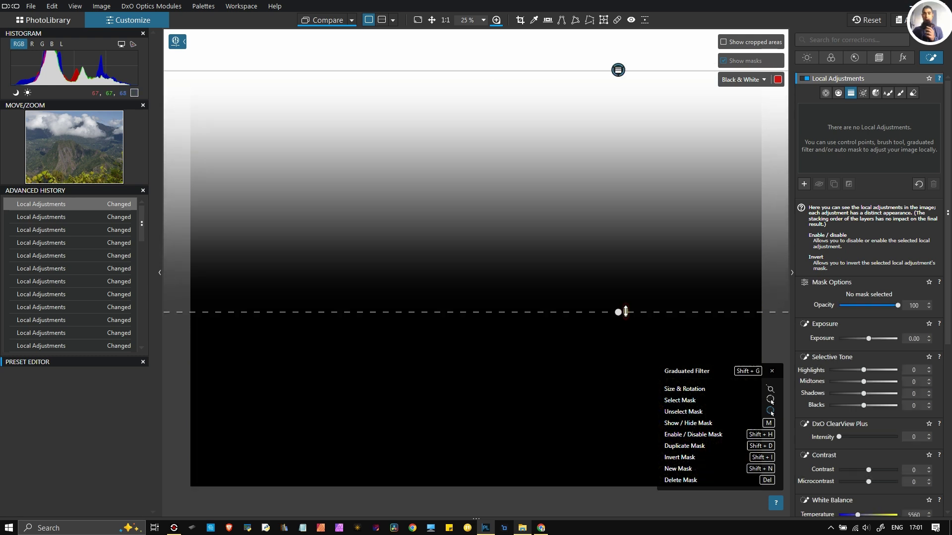
pyautogui.click(845, 122)
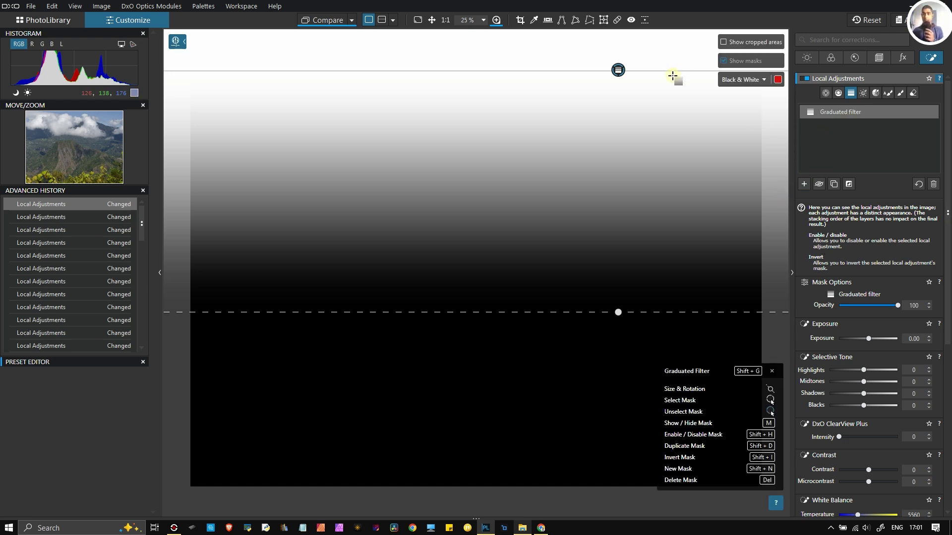
pyautogui.moveTo(837, 96)
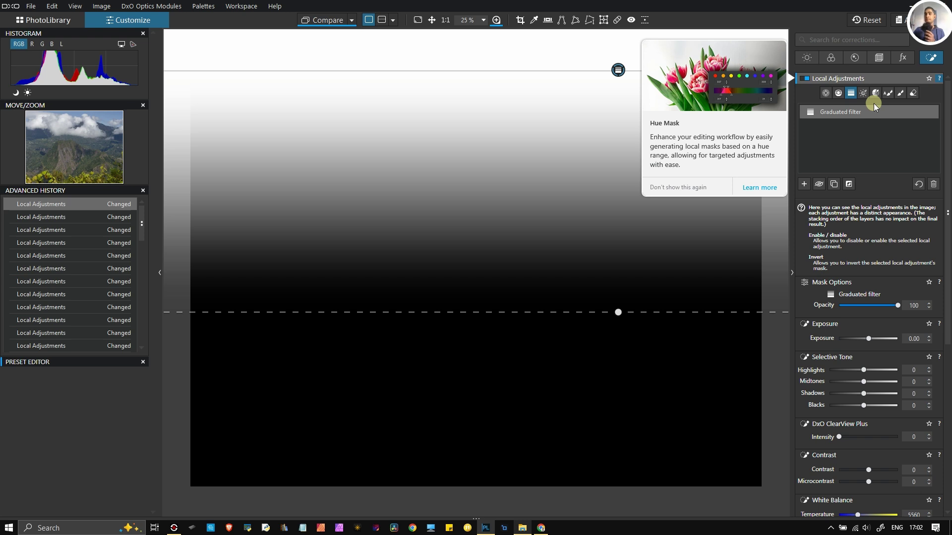
pyautogui.click(939, 183)
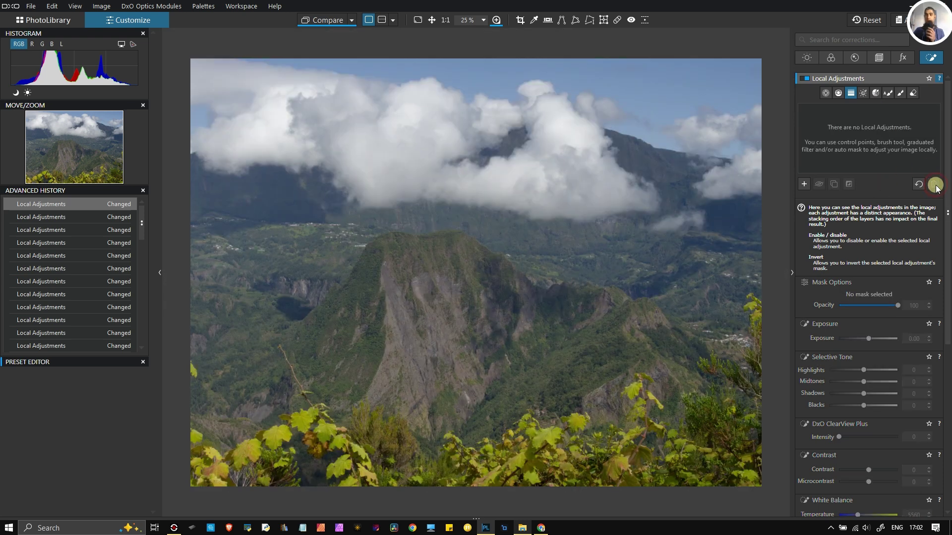
pyautogui.click(934, 184)
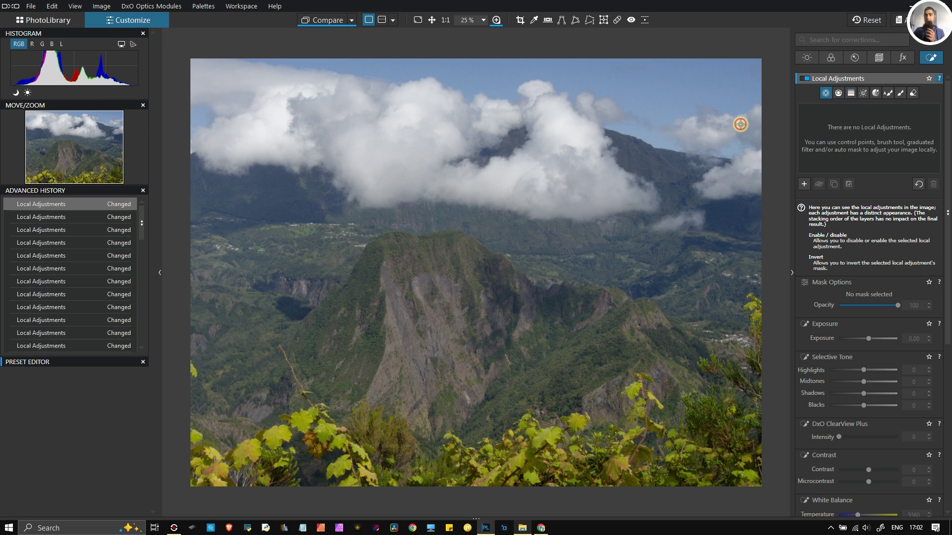
# - Place a control point on the central mountain, enlarge its circle to cover the peak and centre it on the bright rock face
pyautogui.click(449, 326)
pyautogui.moveTo(478, 303); pyautogui.dragTo(558, 257)
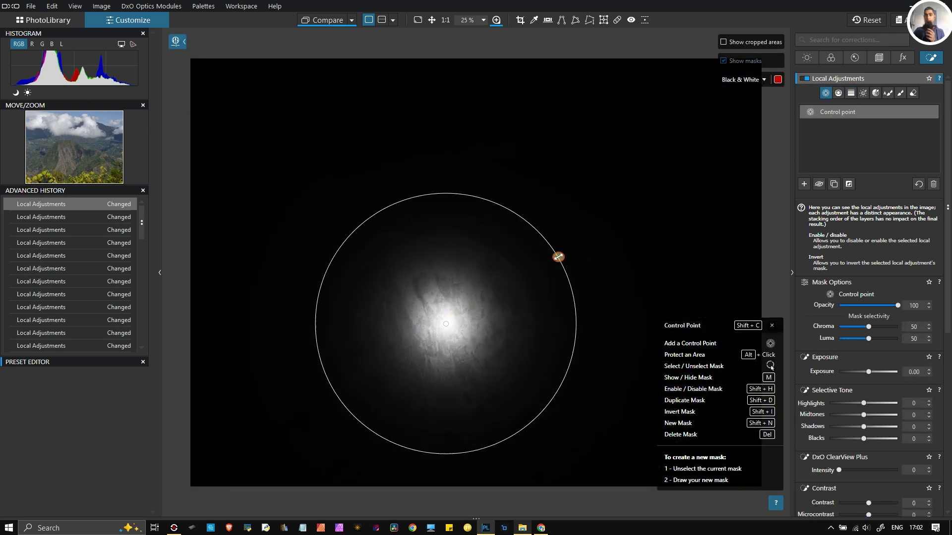
pyautogui.moveTo(447, 323); pyautogui.dragTo(424, 308)
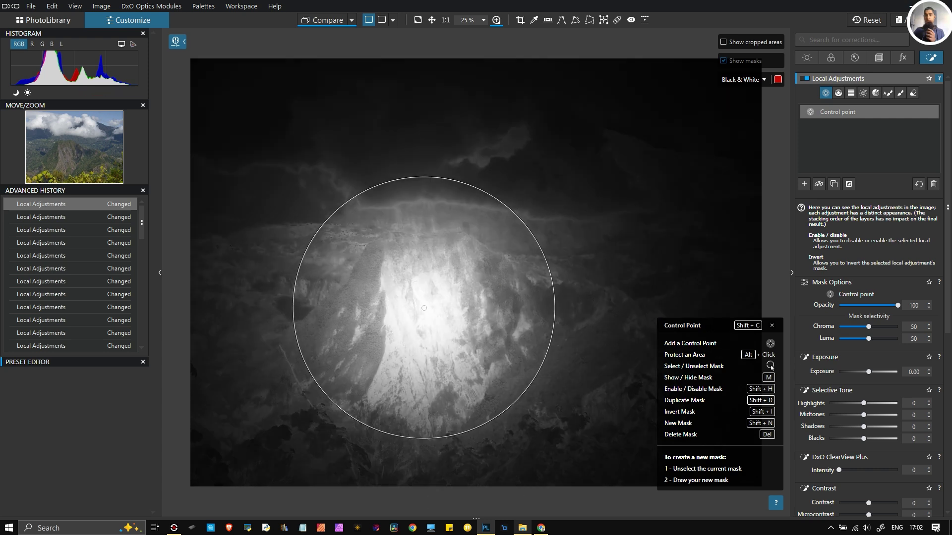
pyautogui.click(876, 238)
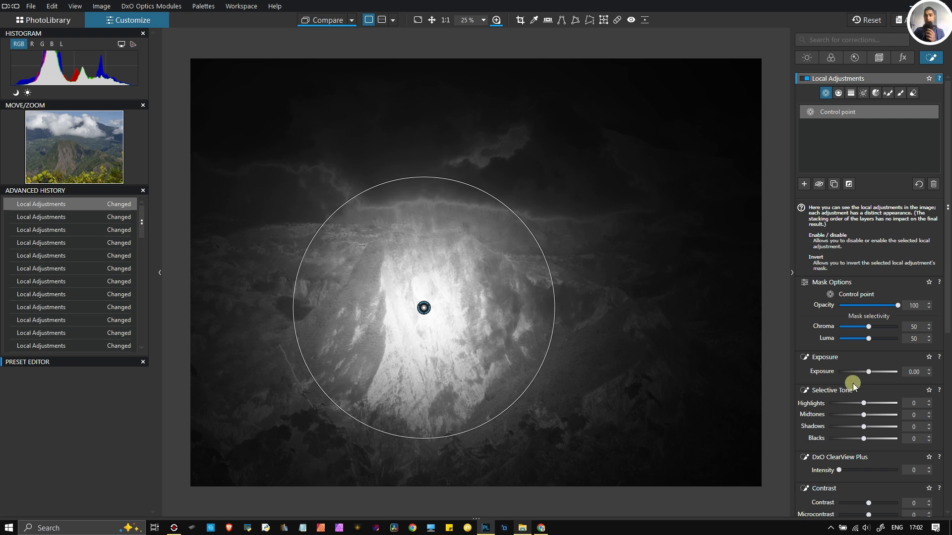
# - Set the control point's ClearView Plus intensity to 41, microcontrast to 26 and white balance temperature to 9346
pyautogui.scroll(-1, 845, 430)
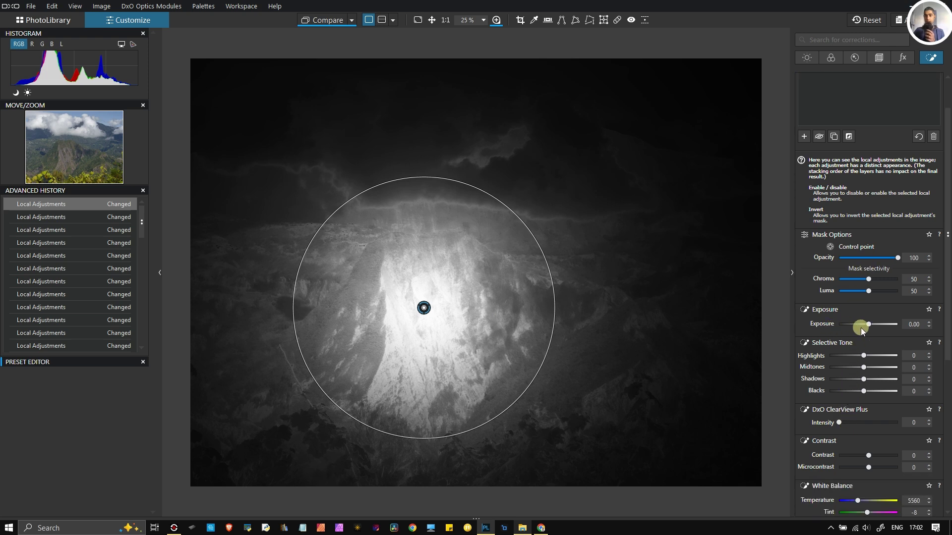
pyautogui.click(858, 424)
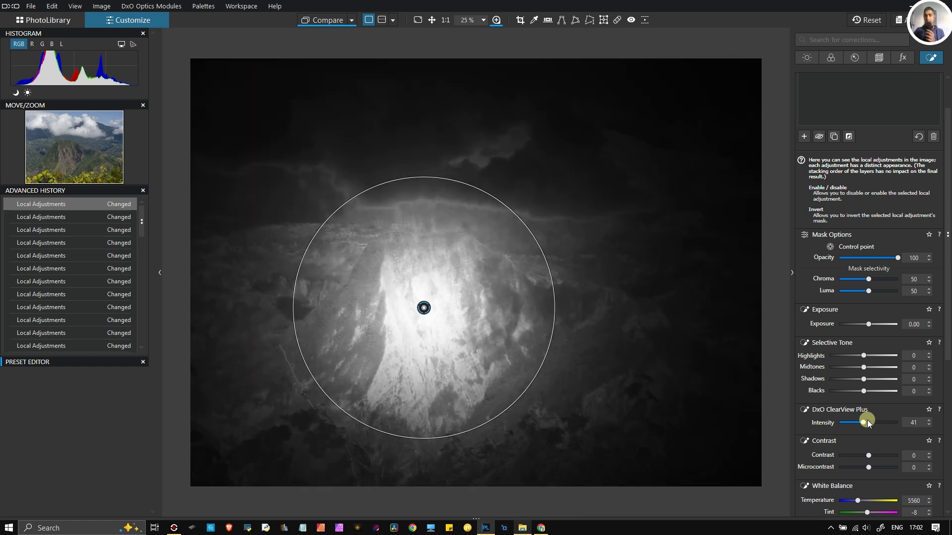
pyautogui.click(876, 467)
pyautogui.click(867, 501)
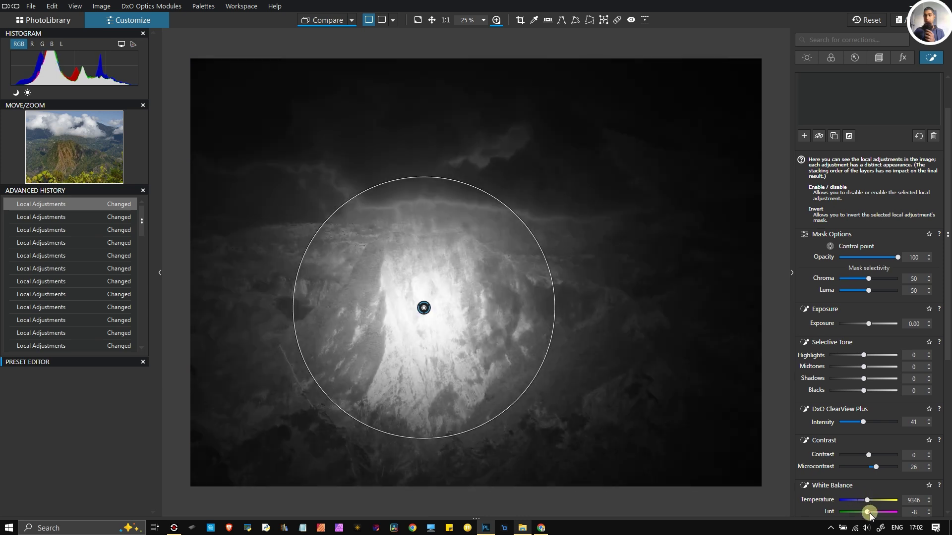
# - Set the control point's white balance tint to 18 and deselect its mask
pyautogui.click(871, 512)
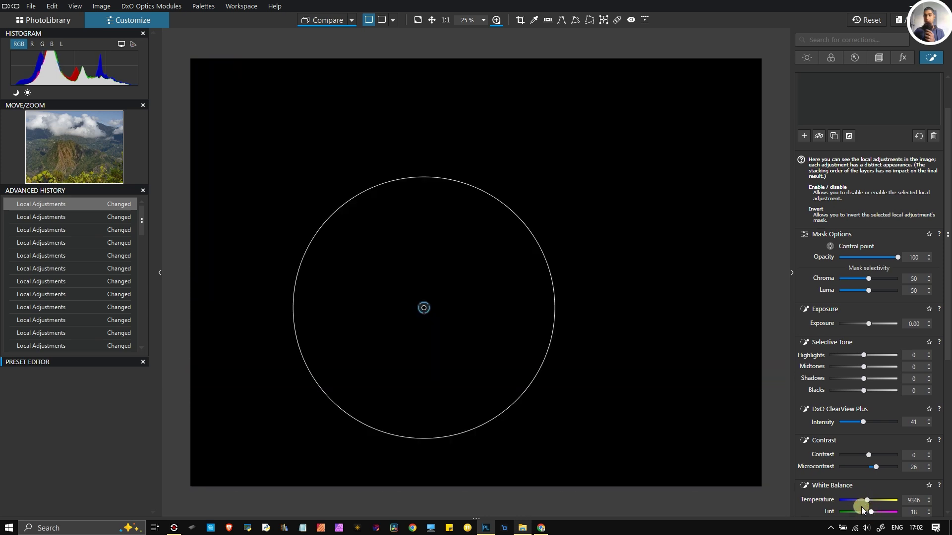
pyautogui.scroll(-2, 856, 499)
pyautogui.scroll(-4, 853, 491)
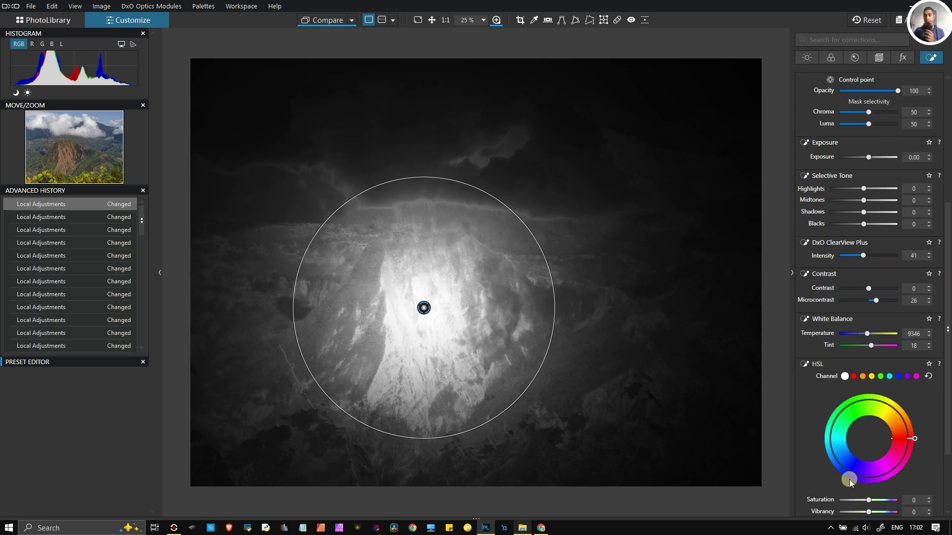
pyautogui.click(875, 473)
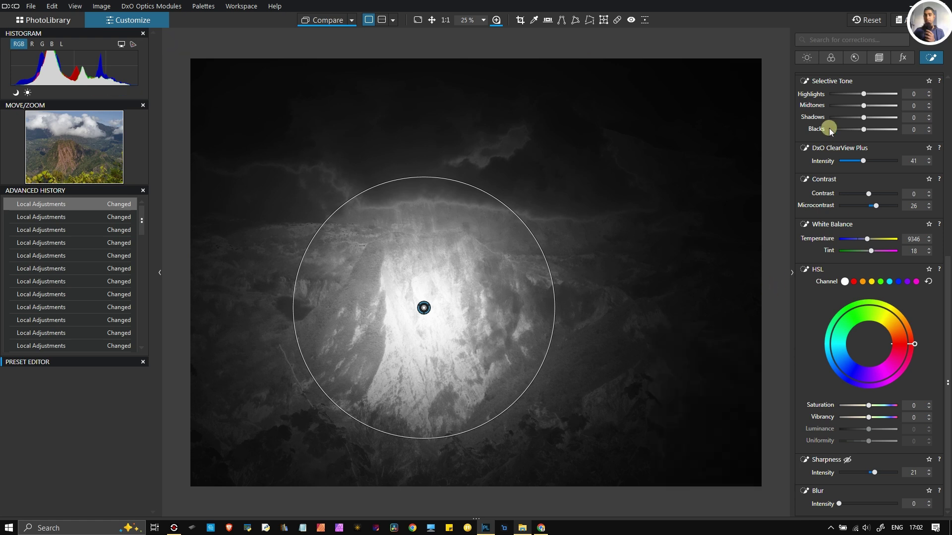
pyautogui.scroll(4, 839, 231)
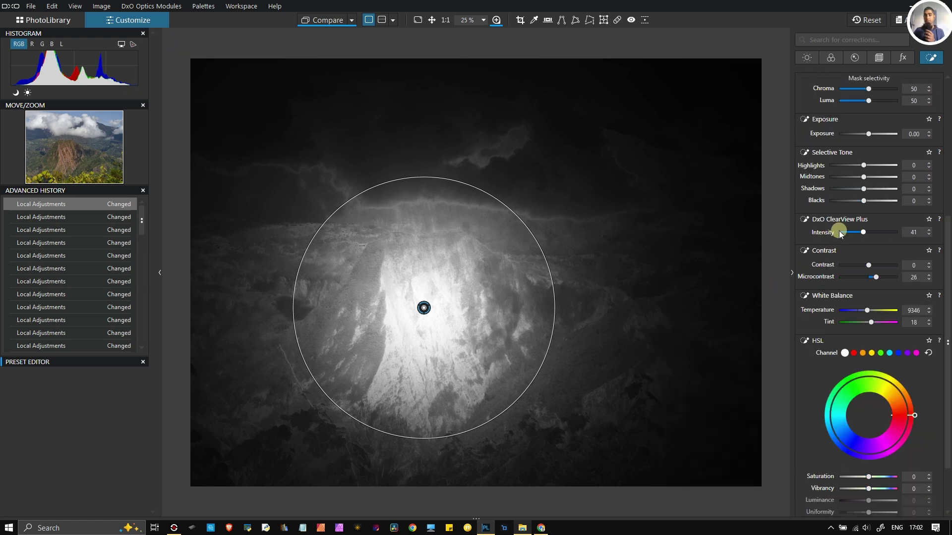
pyautogui.click(424, 308)
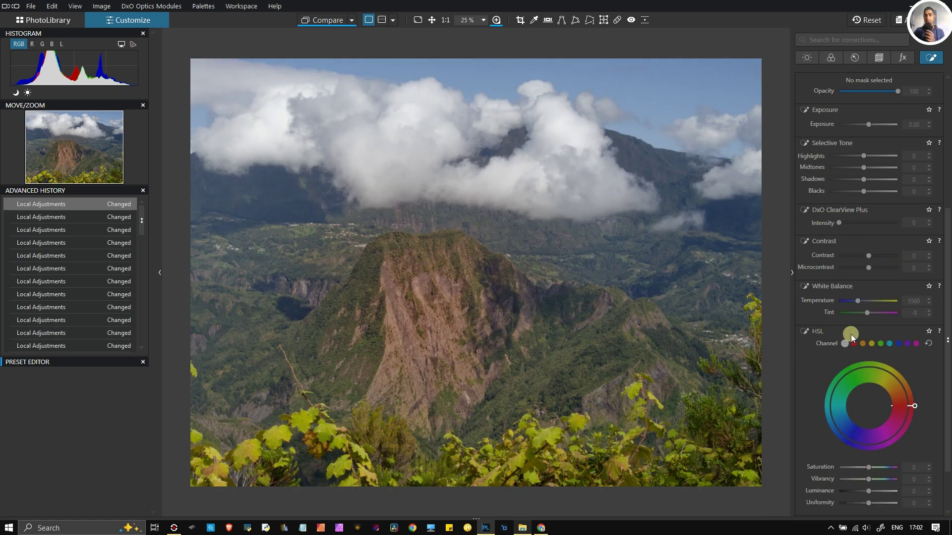
# - Add a hue mask sampled from the blue sky, and erase it from the lower clouds and the landscape
pyautogui.scroll(1, 850, 334)
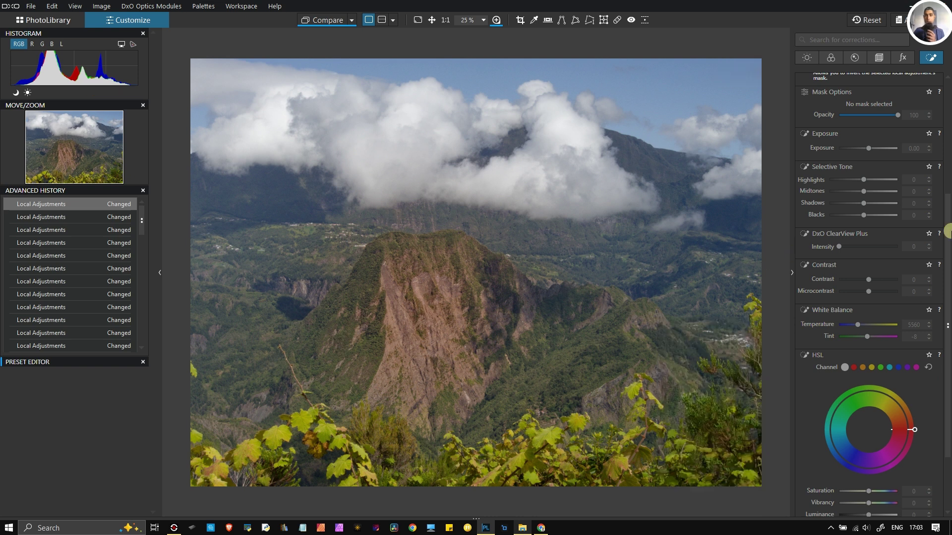
pyautogui.scroll(4, 872, 265)
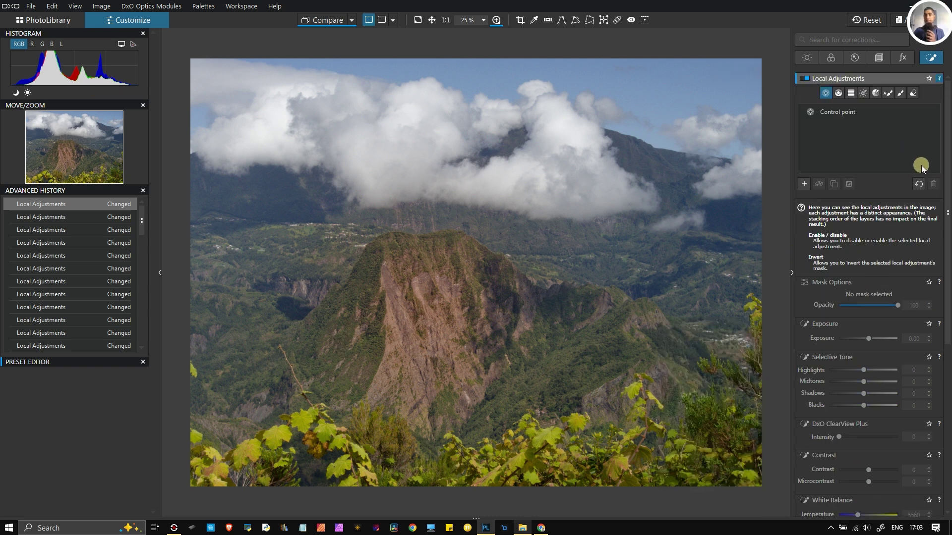
pyautogui.moveTo(858, 102)
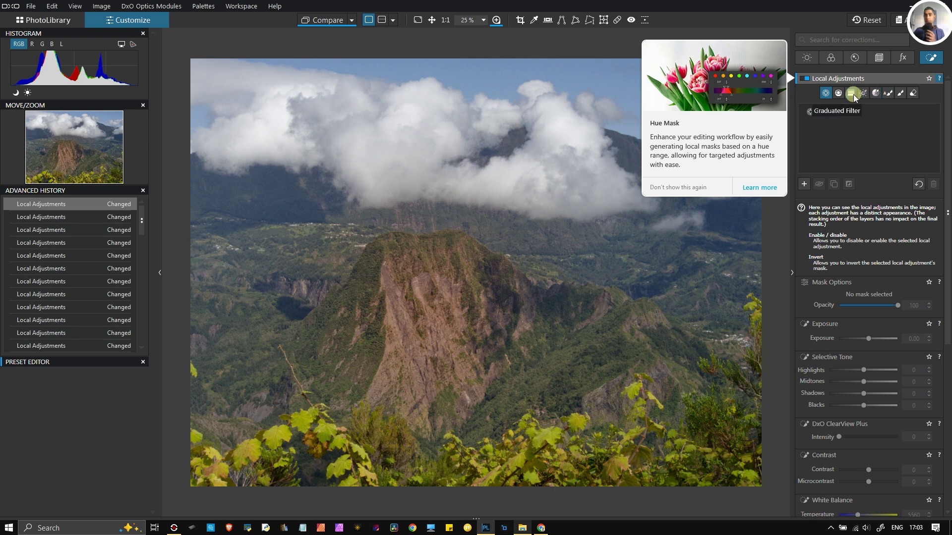
pyautogui.click(874, 95)
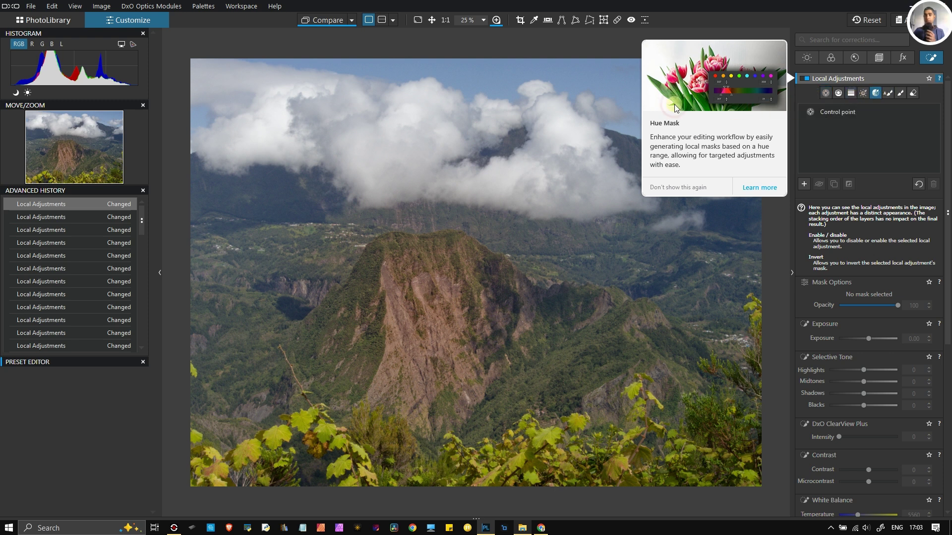
pyautogui.click(616, 76)
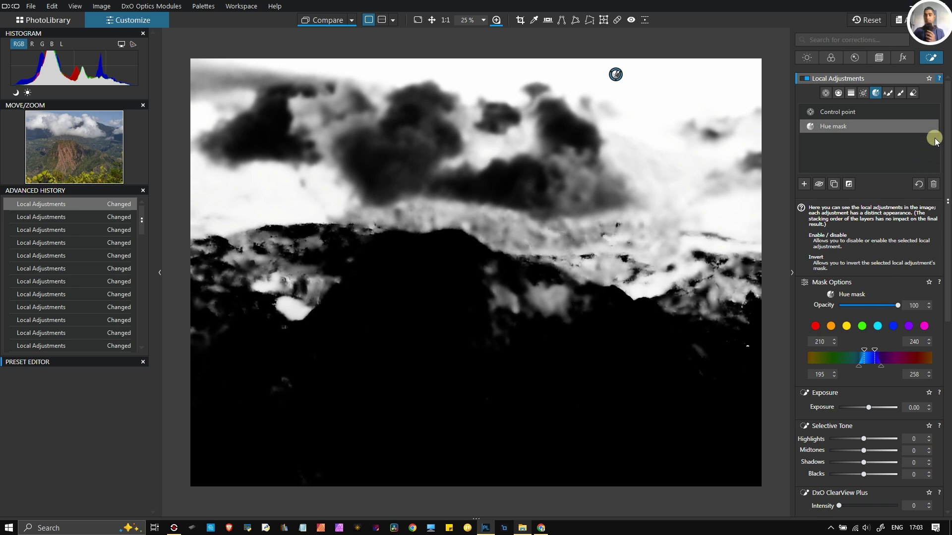
pyautogui.click(913, 92)
pyautogui.moveTo(349, 134)
pyautogui.mouseDown()
pyautogui.moveTo(245, 135)
pyautogui.moveTo(709, 263)
pyautogui.moveTo(258, 297)
pyautogui.moveTo(341, 280)
pyautogui.moveTo(718, 307)
pyautogui.moveTo(246, 128)
pyautogui.moveTo(309, 196)
pyautogui.mouseUp()
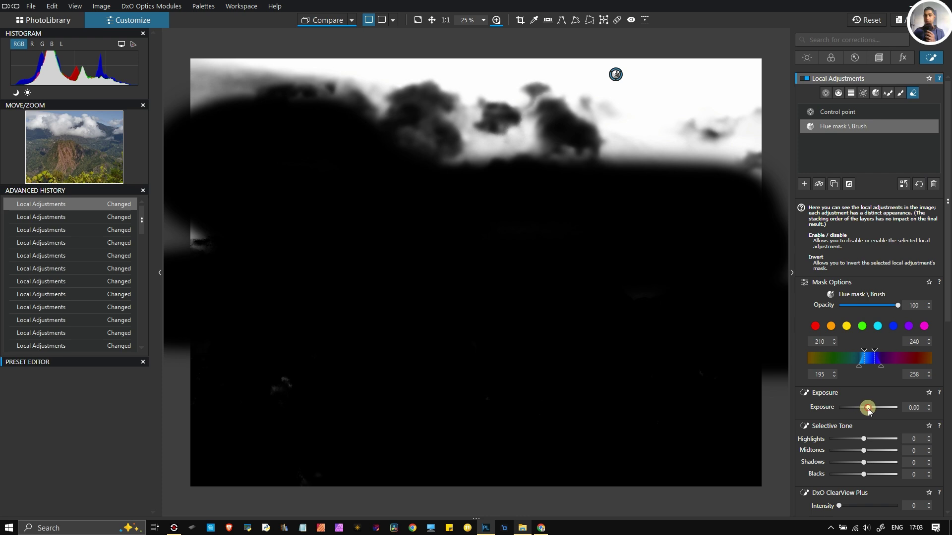
# - Set the sky mask's exposure to -0.37, ClearView Plus to 19, microcontrast to 43 and highlights to -14, and leave local adjustments
pyautogui.moveTo(868, 411); pyautogui.dragTo(867, 411)
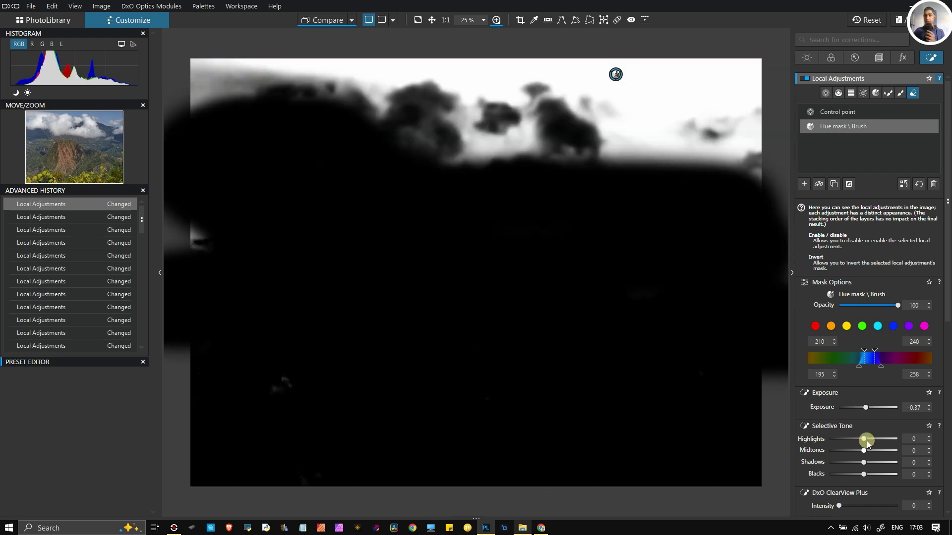
pyautogui.scroll(-1, 876, 436)
pyautogui.scroll(-1, 873, 433)
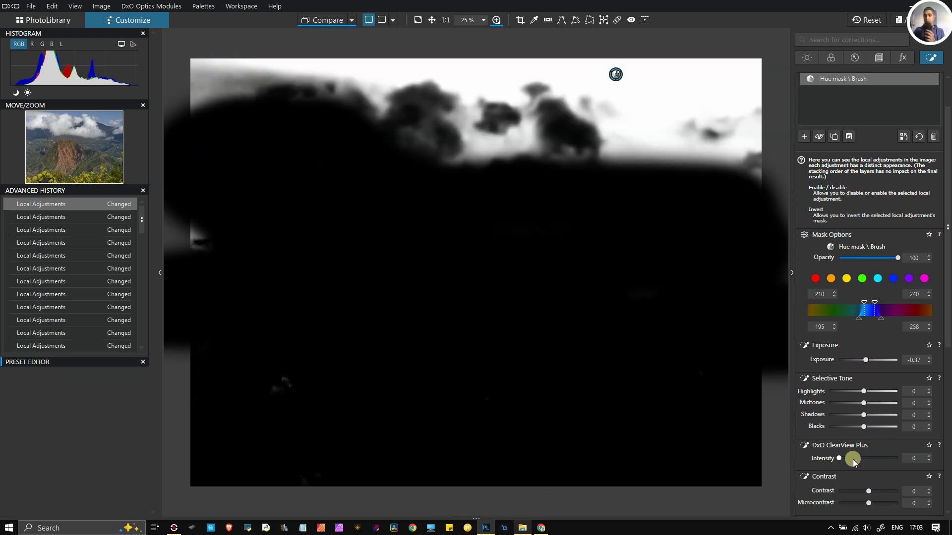
pyautogui.moveTo(853, 459); pyautogui.dragTo(850, 458)
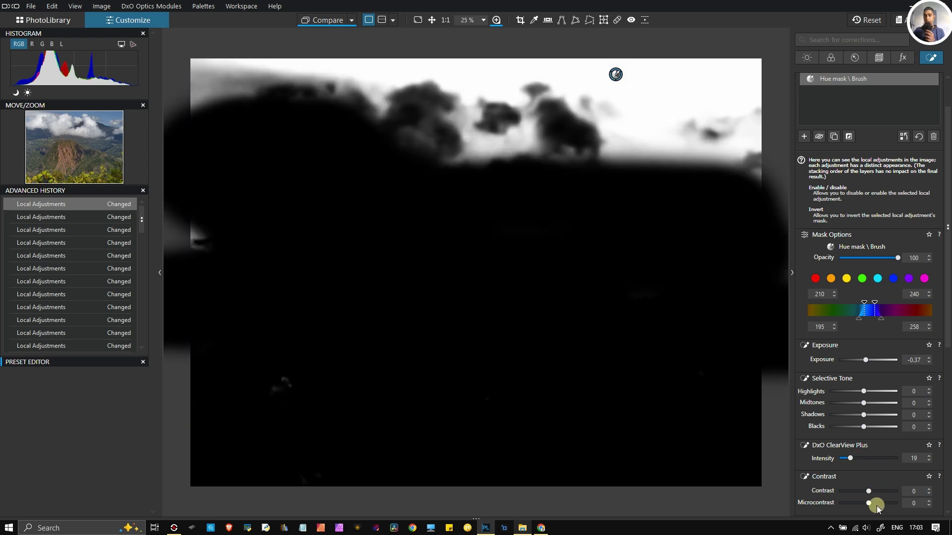
pyautogui.moveTo(877, 506); pyautogui.dragTo(881, 504)
pyautogui.click(847, 391)
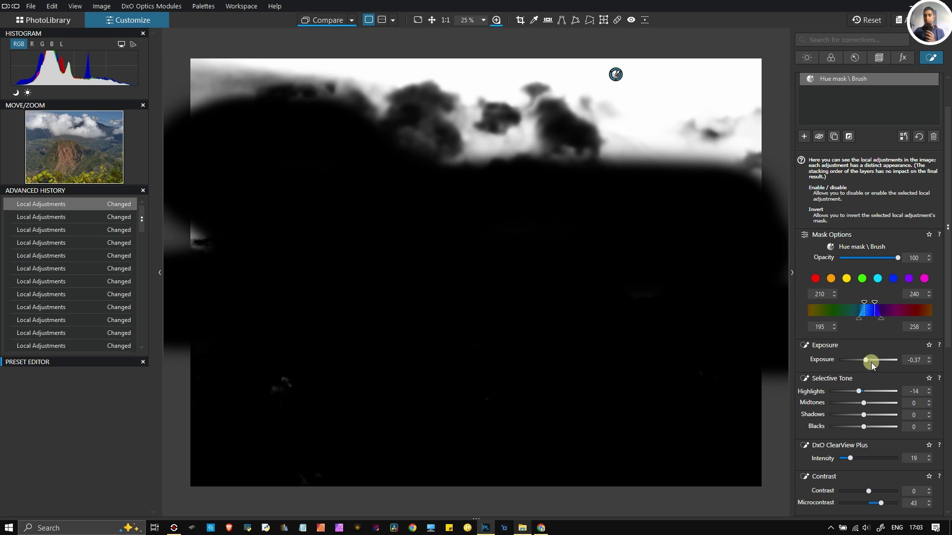
pyautogui.scroll(-3, 882, 360)
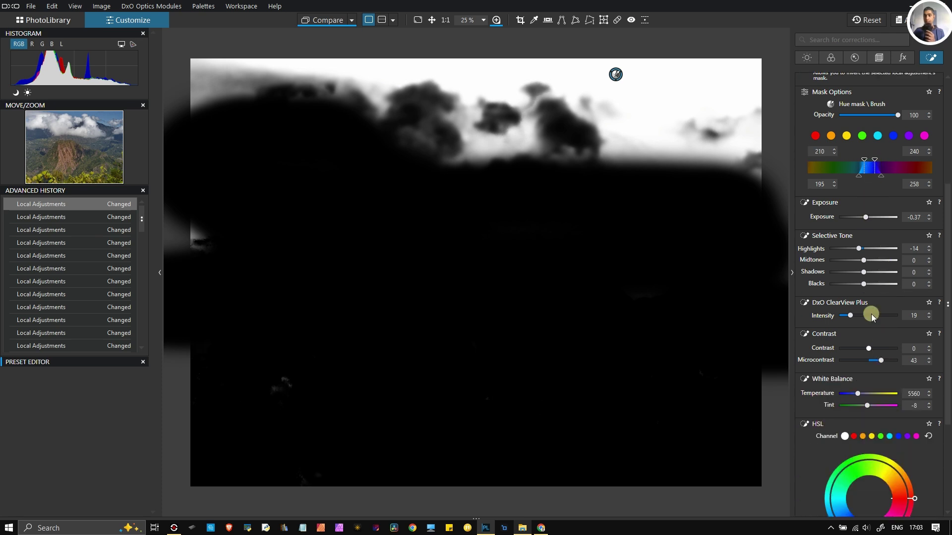
pyautogui.click(931, 58)
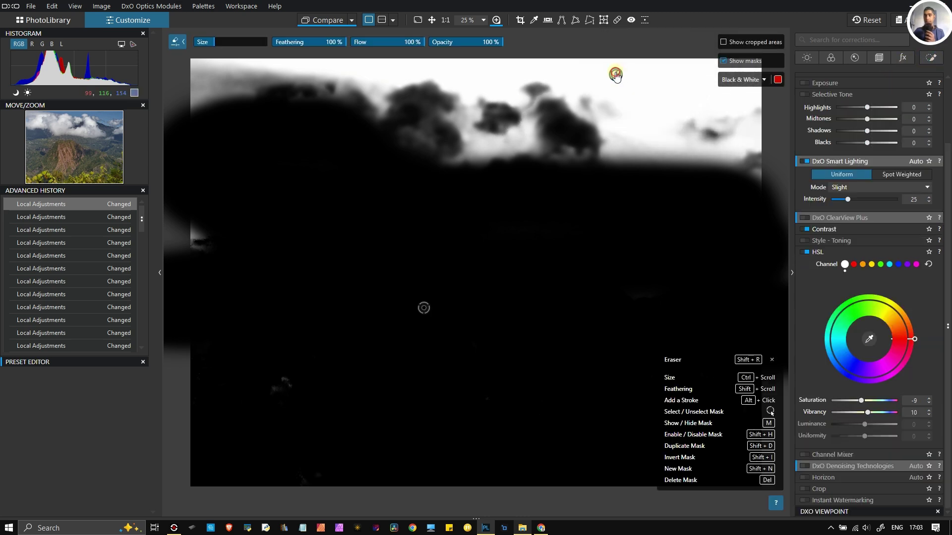
pyautogui.press('Escape')
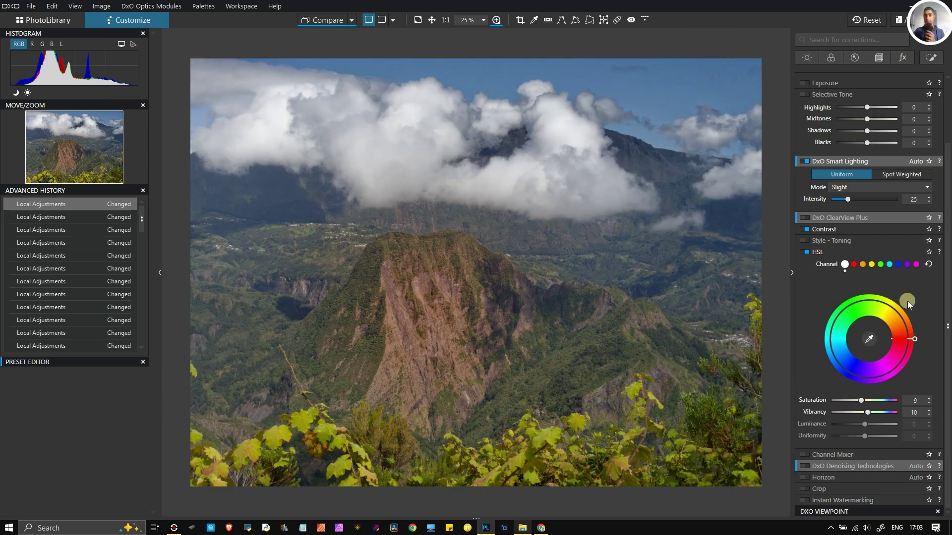
# - Enable DxO ClearView Plus for the whole photo with an intensity of 30
pyautogui.click(832, 60)
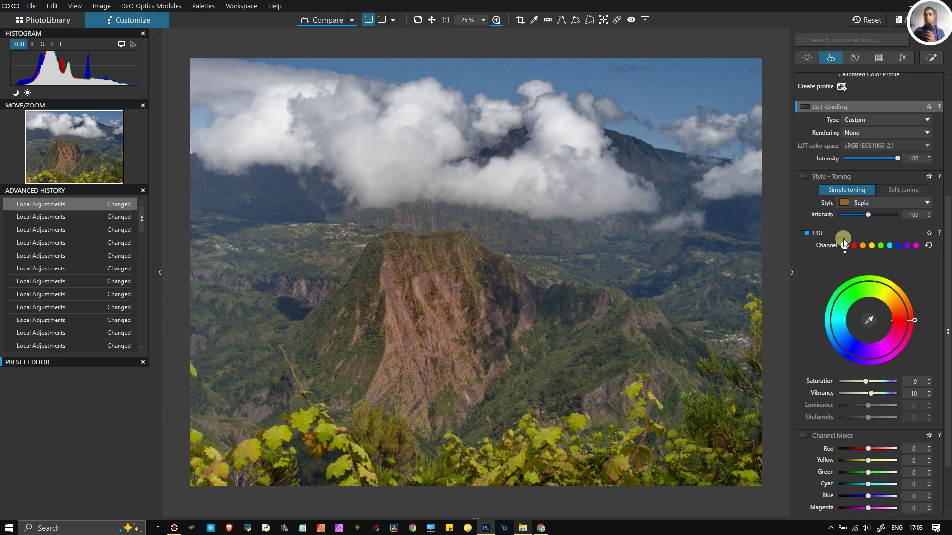
pyautogui.click(806, 58)
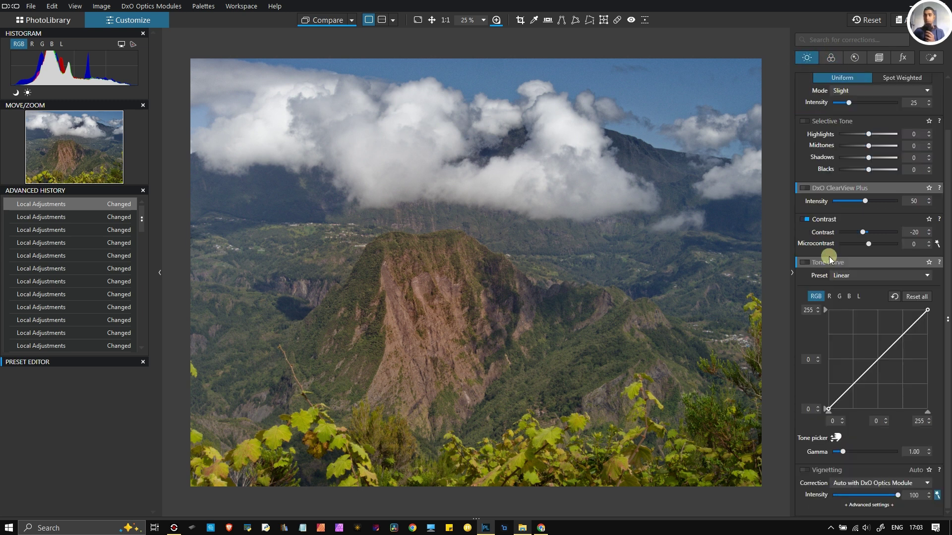
pyautogui.click(807, 188)
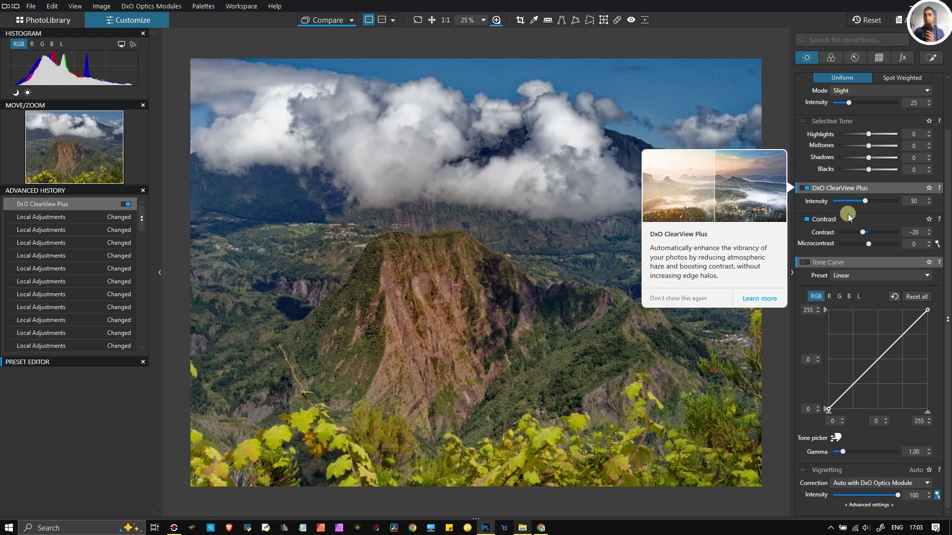
pyautogui.click(852, 202)
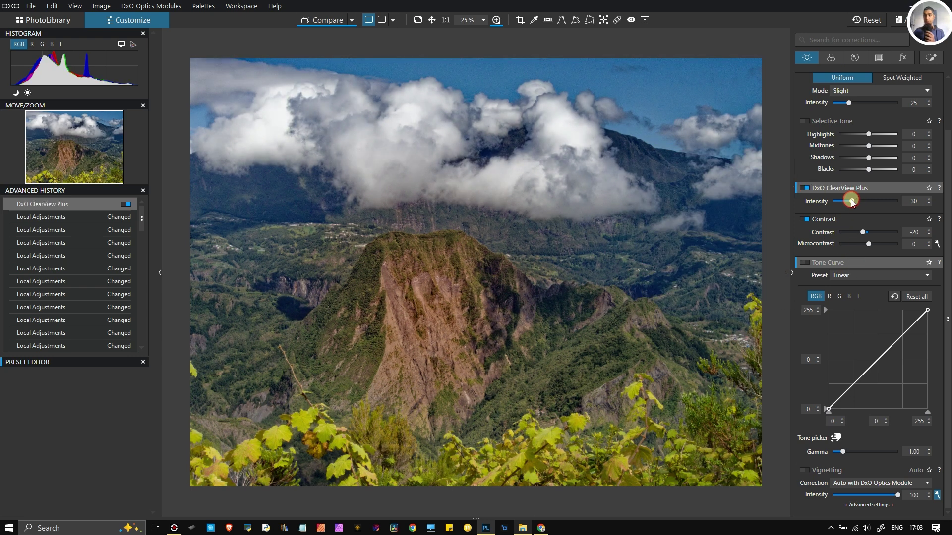
# - Enable the Exposure correction, and turn DxO Smart Lighting off and on again to compare its effect
pyautogui.scroll(1, 837, 271)
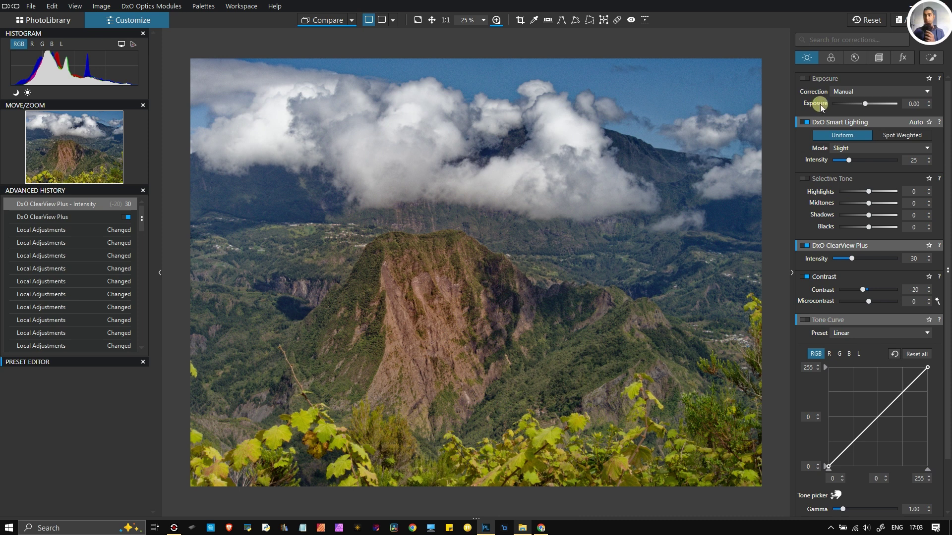
pyautogui.click(807, 79)
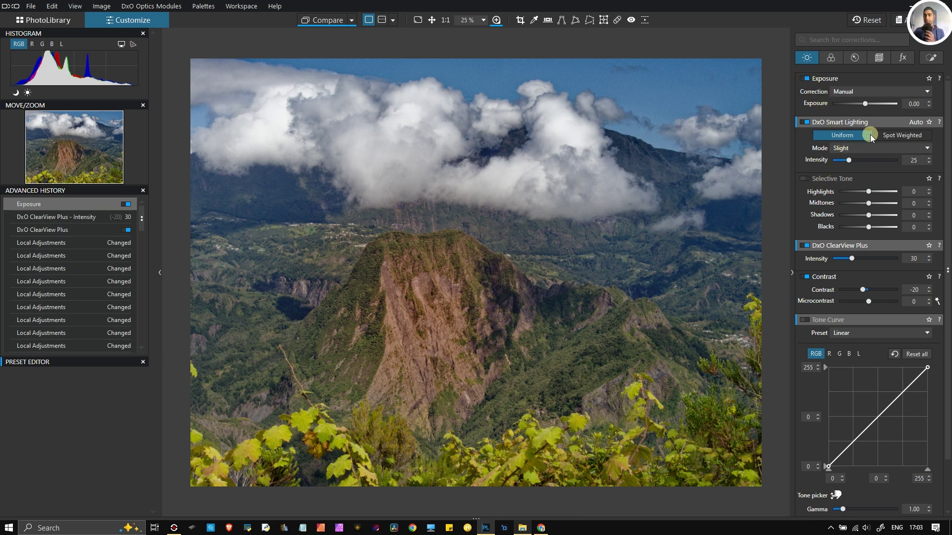
pyautogui.click(806, 122)
pyautogui.click(805, 122)
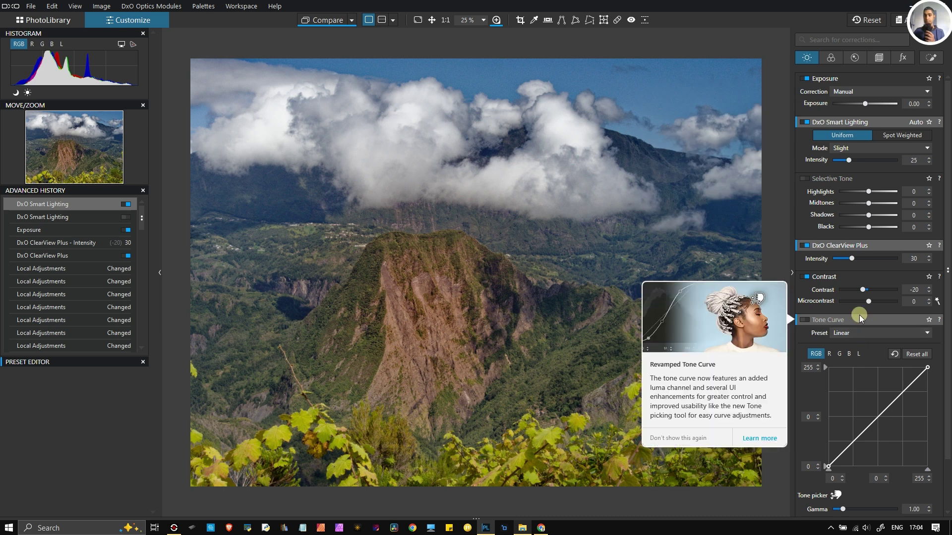
# - Enable Lens Softness Compensation and set the denoising method to PRIME
pyautogui.click(842, 60)
pyautogui.click(851, 59)
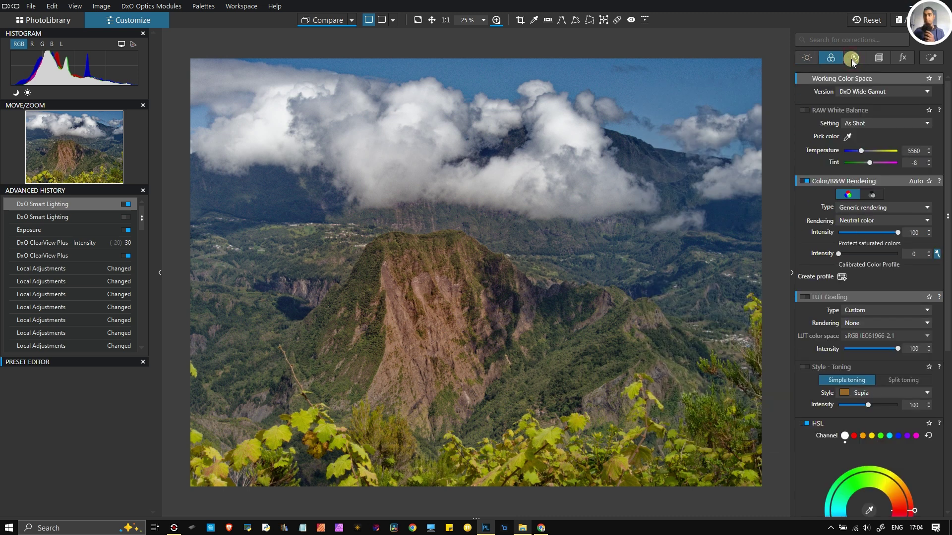
pyautogui.click(809, 143)
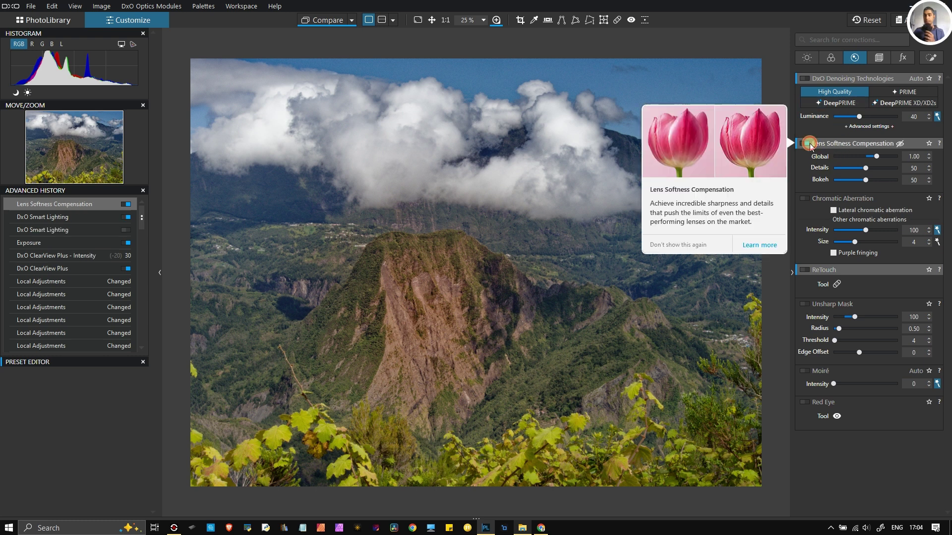
pyautogui.click(907, 92)
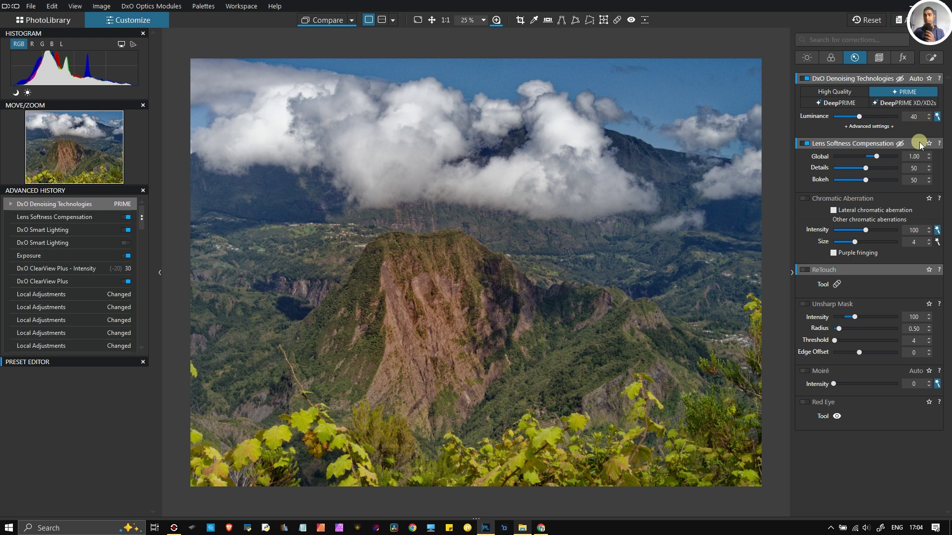
pyautogui.click(838, 284)
pyautogui.click(831, 63)
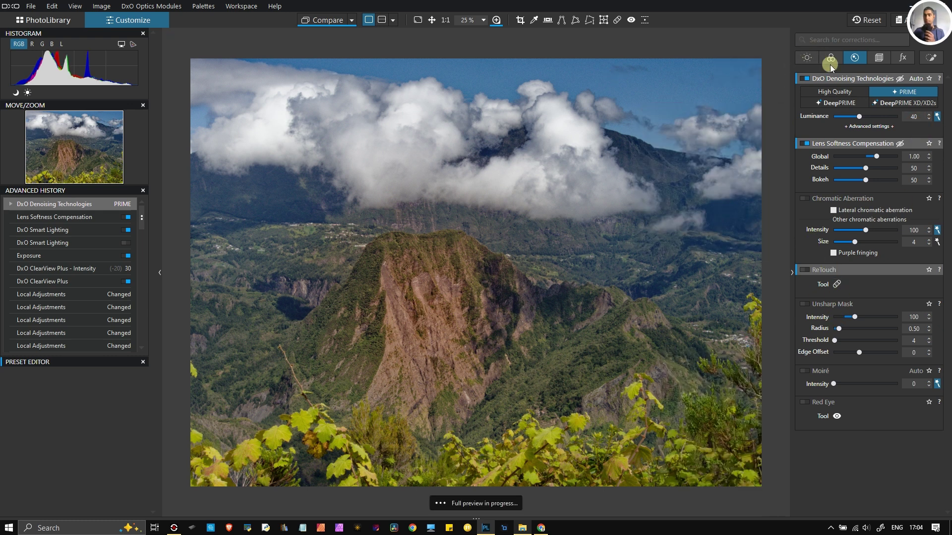
# - Enable the automatic Distortion correction and the Horizon correction
pyautogui.click(876, 58)
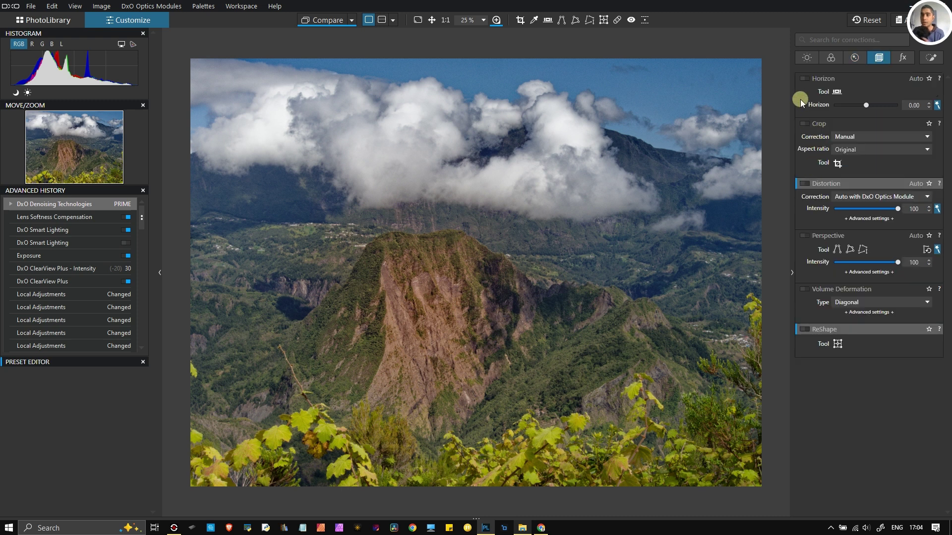
pyautogui.click(805, 184)
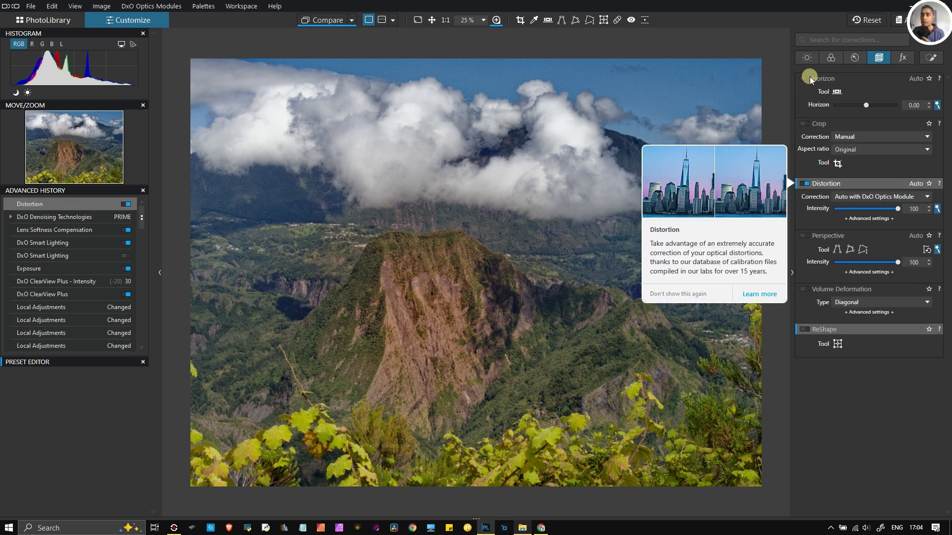
pyautogui.click(810, 79)
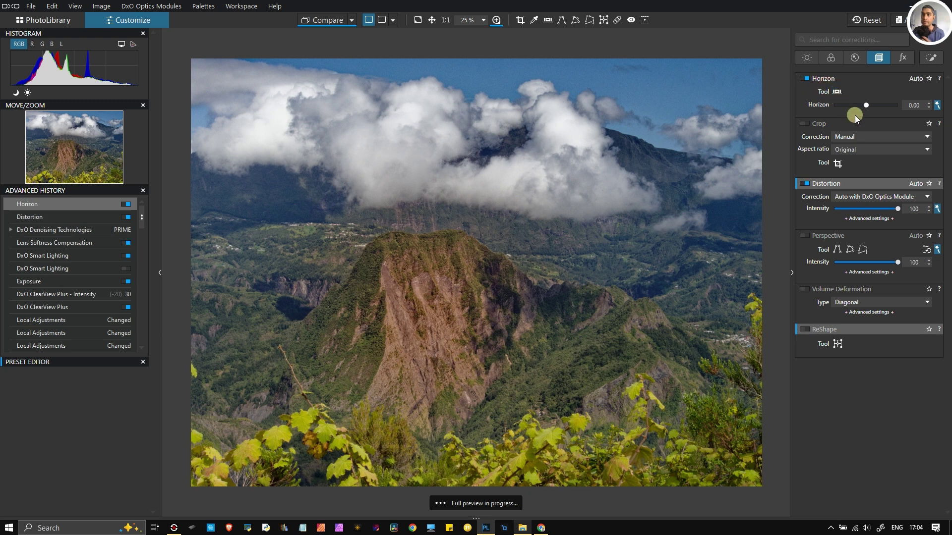
# - Enable Crop and set its correction to automatic, based on keystoning and horizon
pyautogui.click(807, 124)
pyautogui.click(855, 136)
pyautogui.click(855, 157)
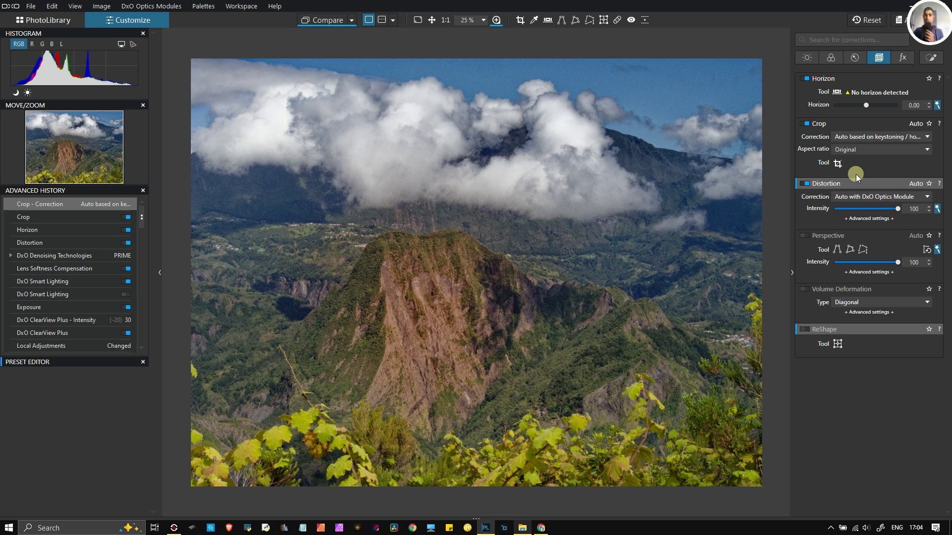
# - Shape the RGB tone curve with a midtone point from 126 to 140, a shadow point from 33 to 34, and white output at 240
pyautogui.click(806, 58)
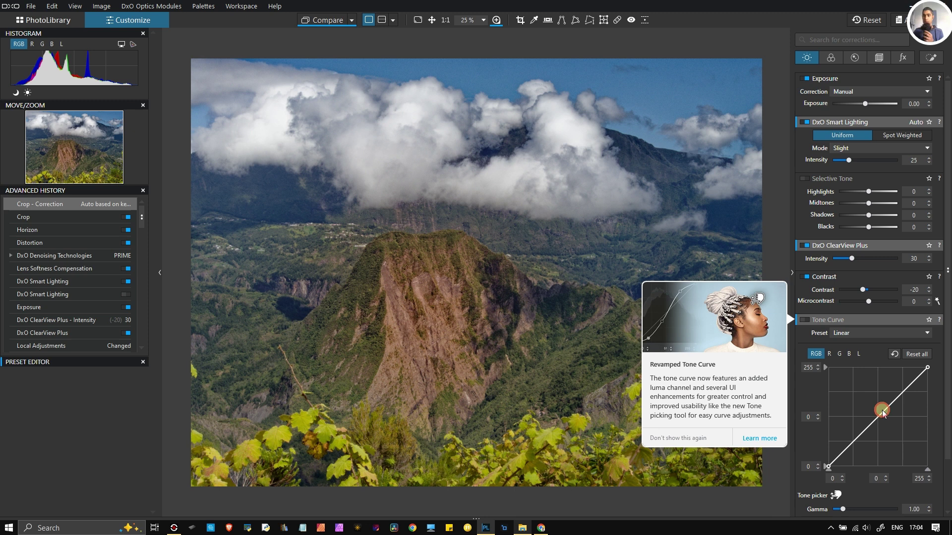
pyautogui.moveTo(881, 413); pyautogui.dragTo(877, 412)
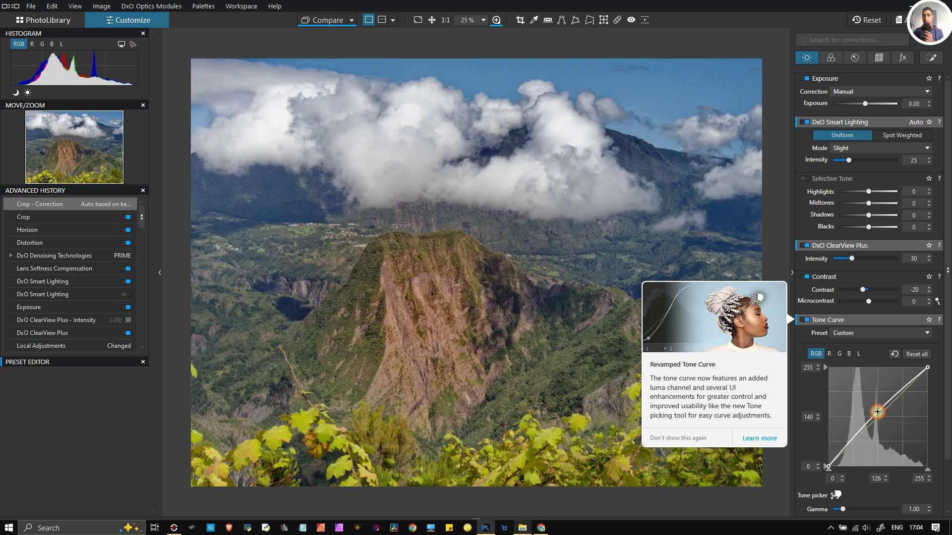
pyautogui.click(840, 453)
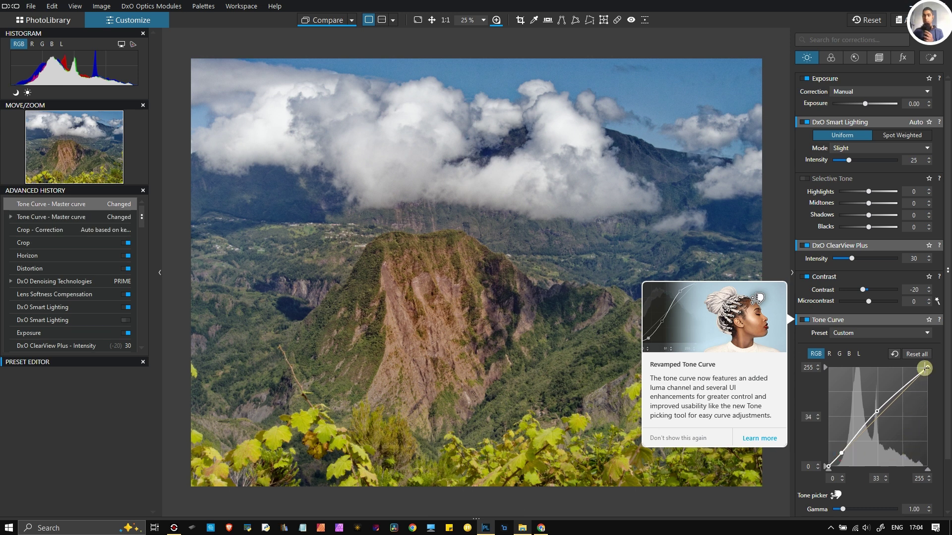
pyautogui.moveTo(926, 369); pyautogui.dragTo(927, 373)
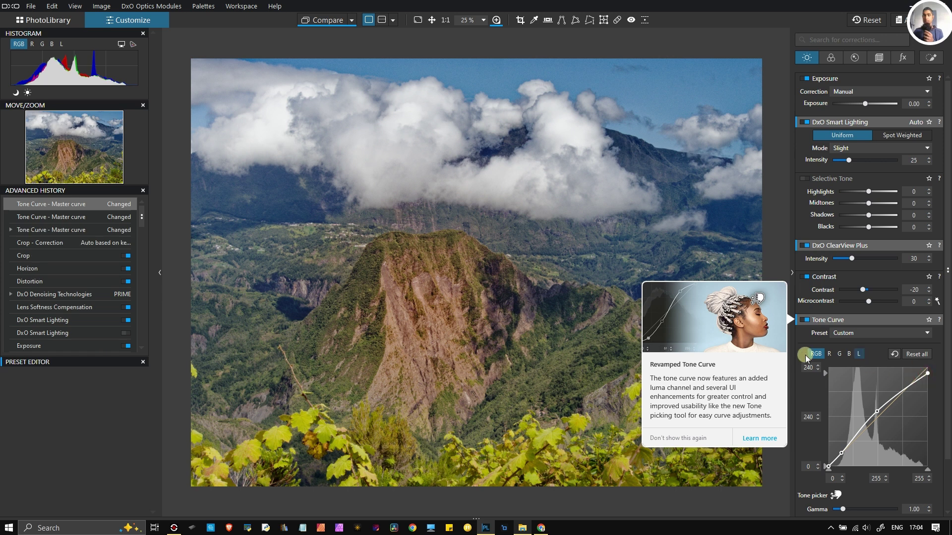
# - Review the Local Adjustments masks and the global light corrections, and inspect the central mountain and the whole photo at different magnifications
pyautogui.hotkey('shift', 'r')
pyautogui.press('Escape')
pyautogui.click(931, 64)
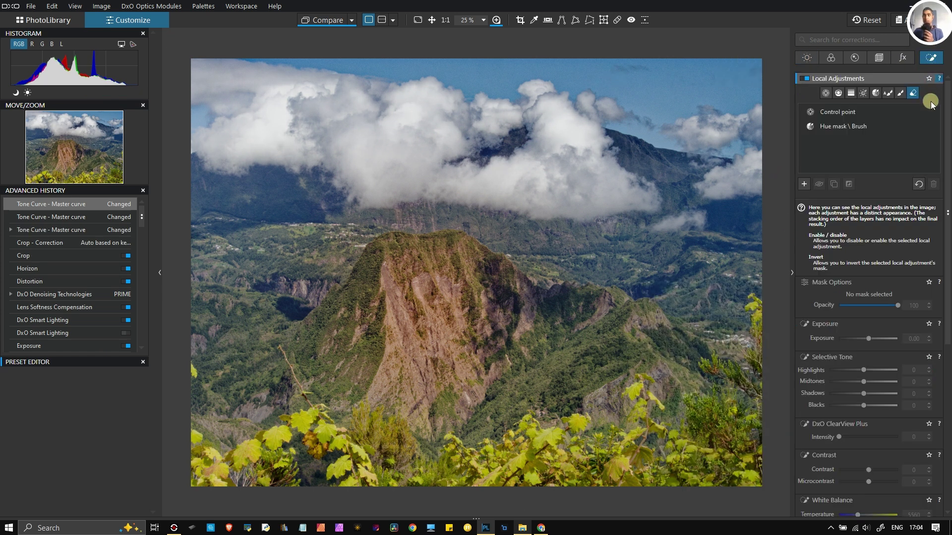
pyautogui.click(804, 63)
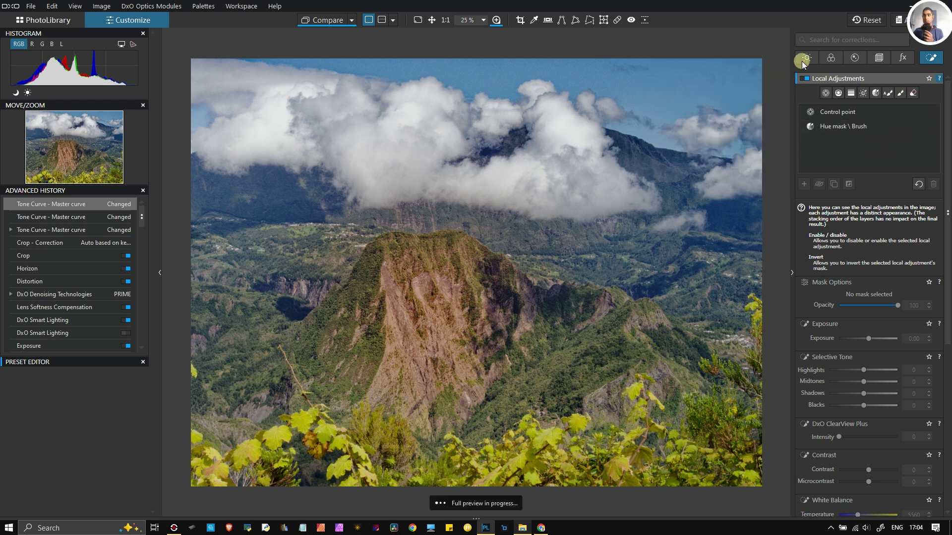
pyautogui.click(804, 58)
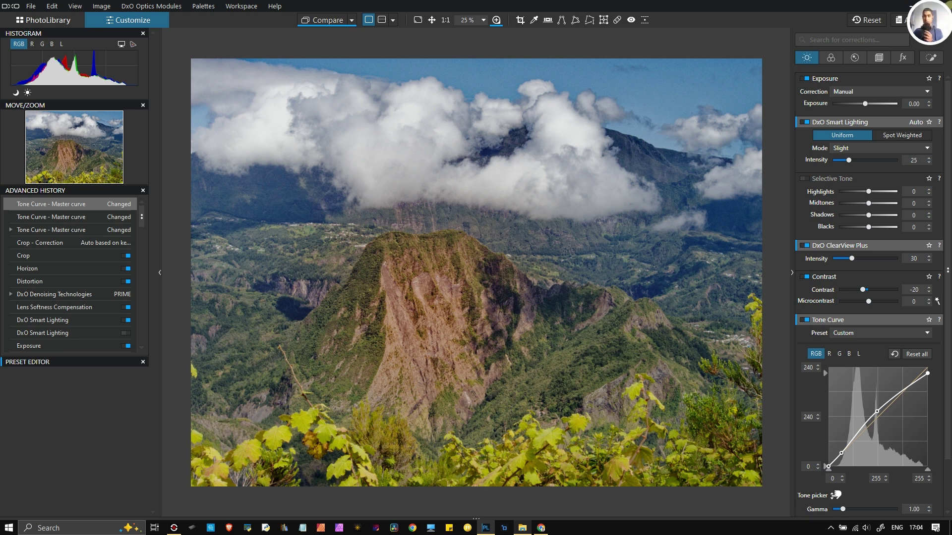
pyautogui.click(928, 61)
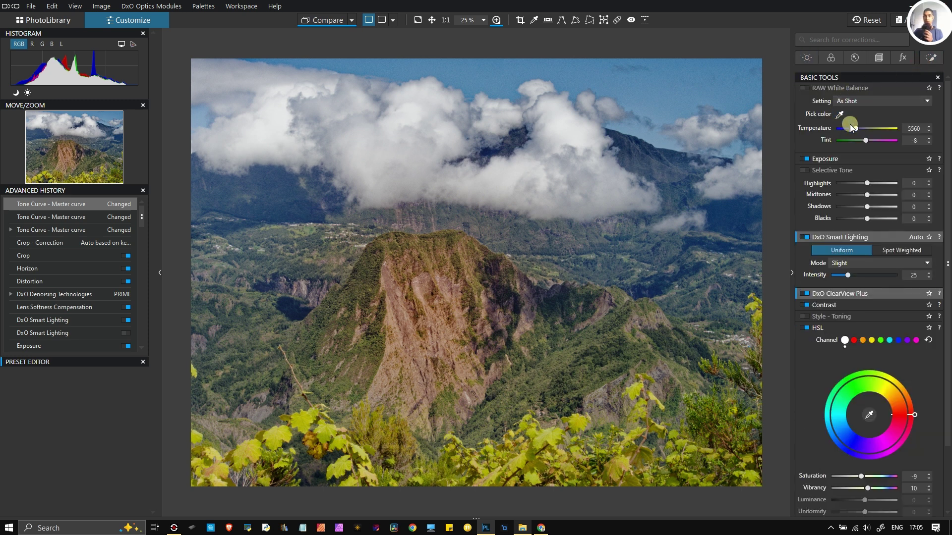
pyautogui.click(927, 59)
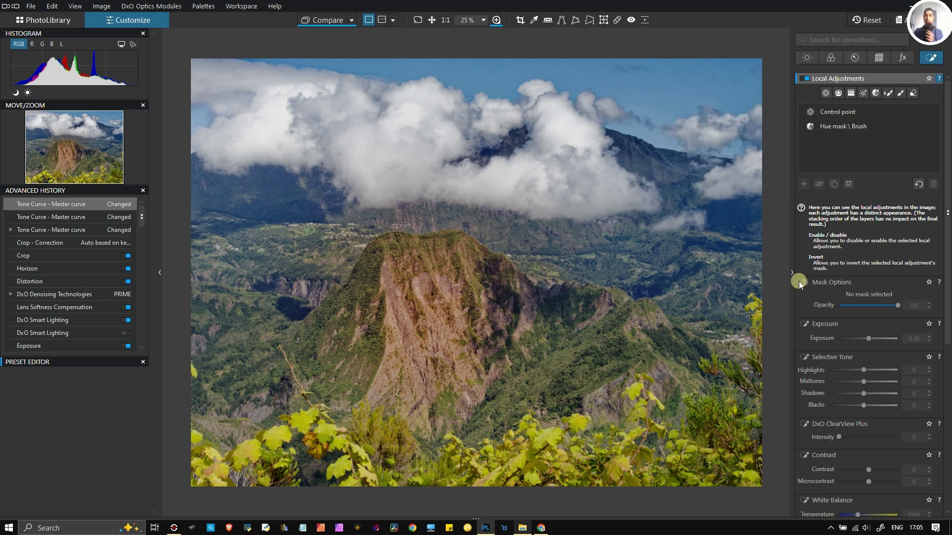
pyautogui.scroll(2, 481, 311)
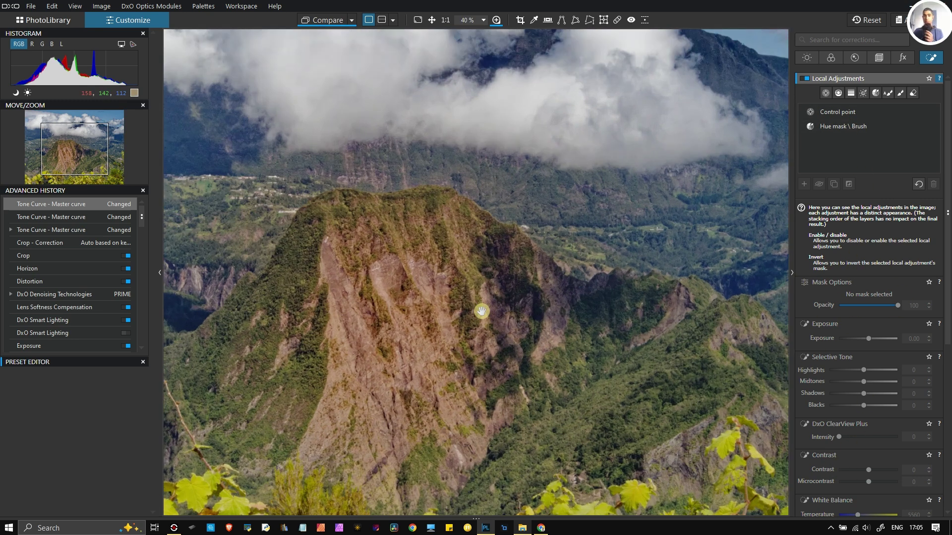
pyautogui.scroll(1, 481, 312)
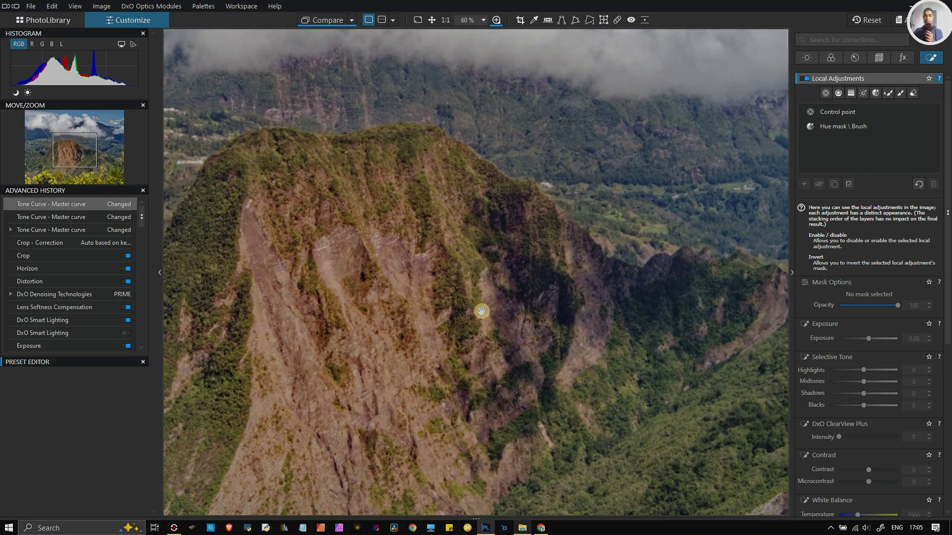
pyautogui.scroll(-4, 482, 312)
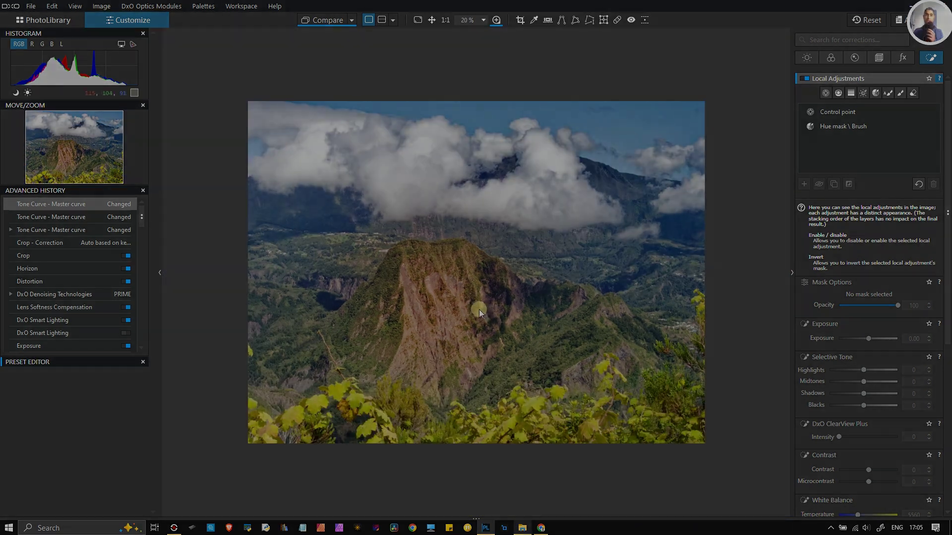
pyautogui.scroll(1, 479, 309)
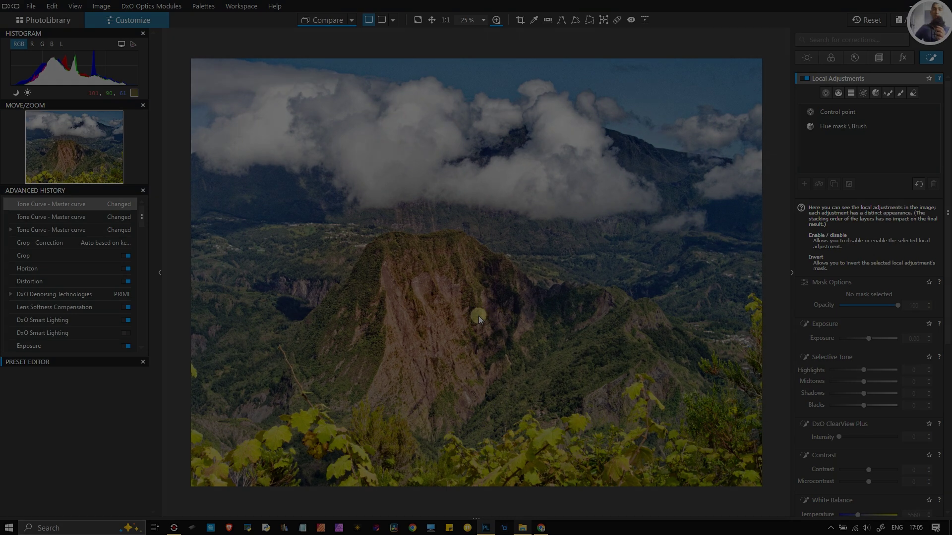